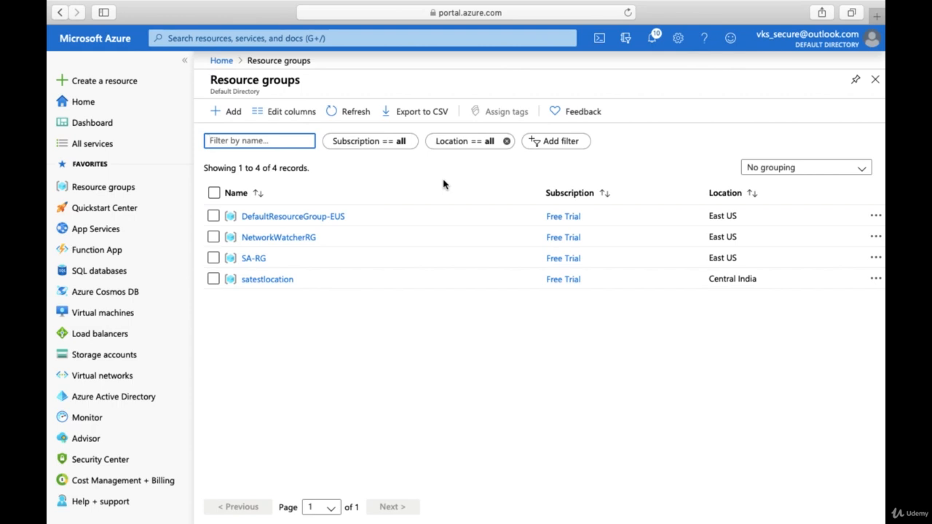
- Open the New user form from Azure Active Directory's Users list in Default Directory
click(148, 396)
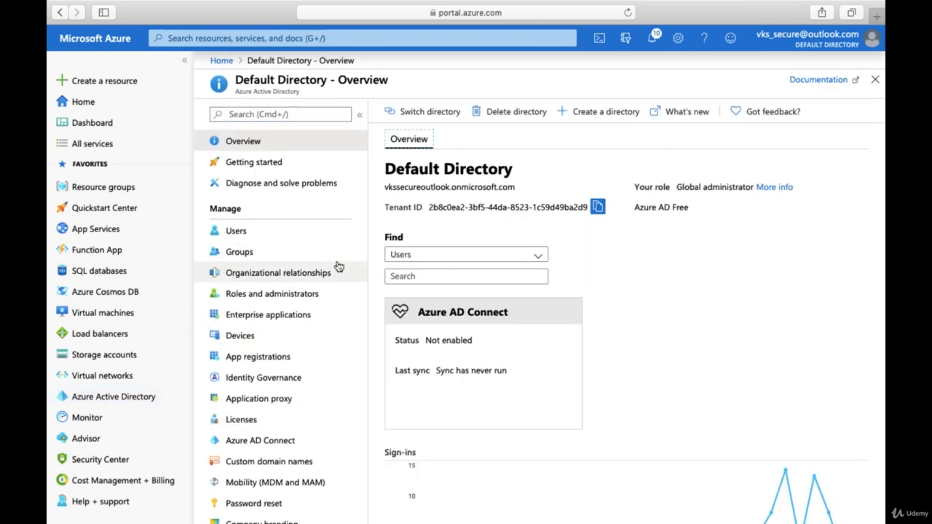
click(237, 231)
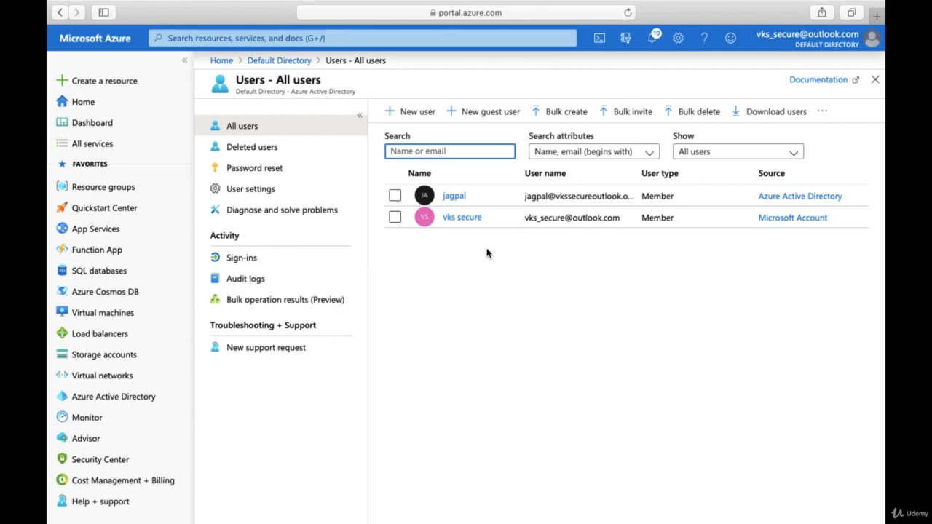
click(418, 115)
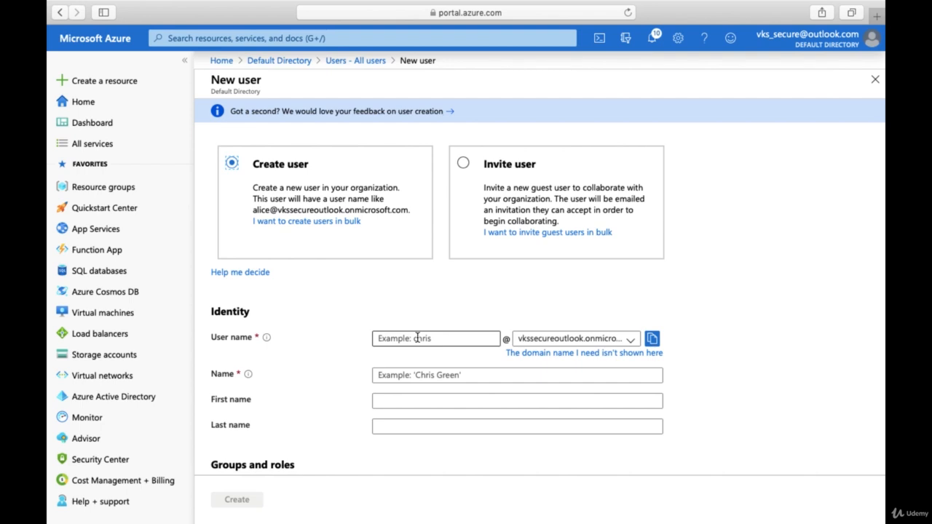
- Enter the new member's user name, full display name, first name and last name
click(417, 338)
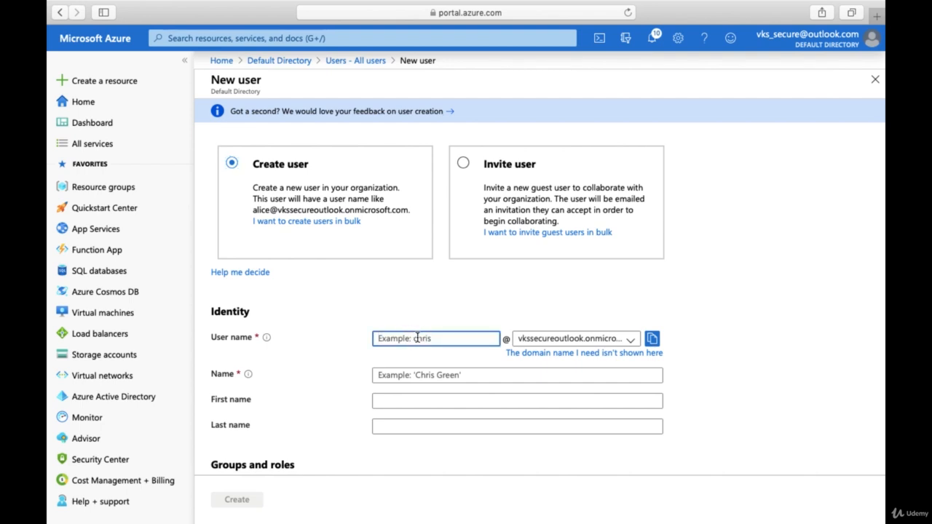
text(robert)
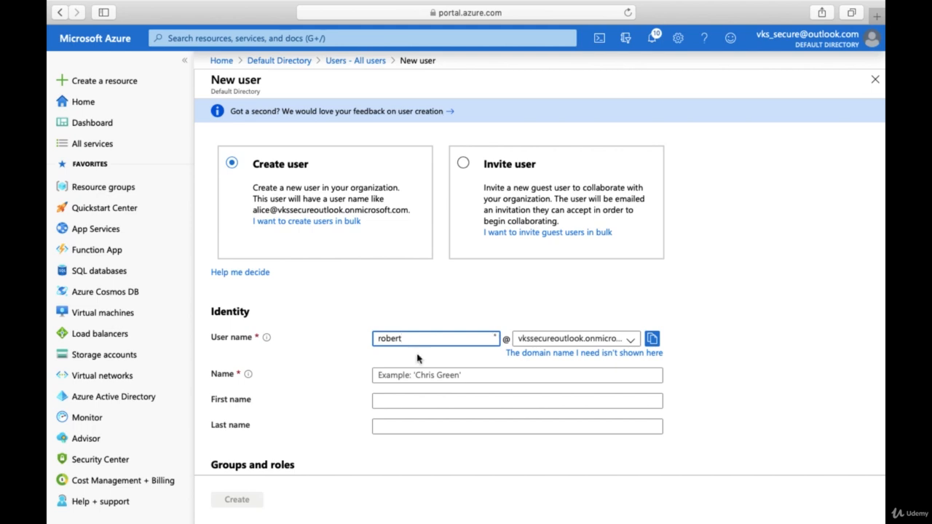
click(418, 374)
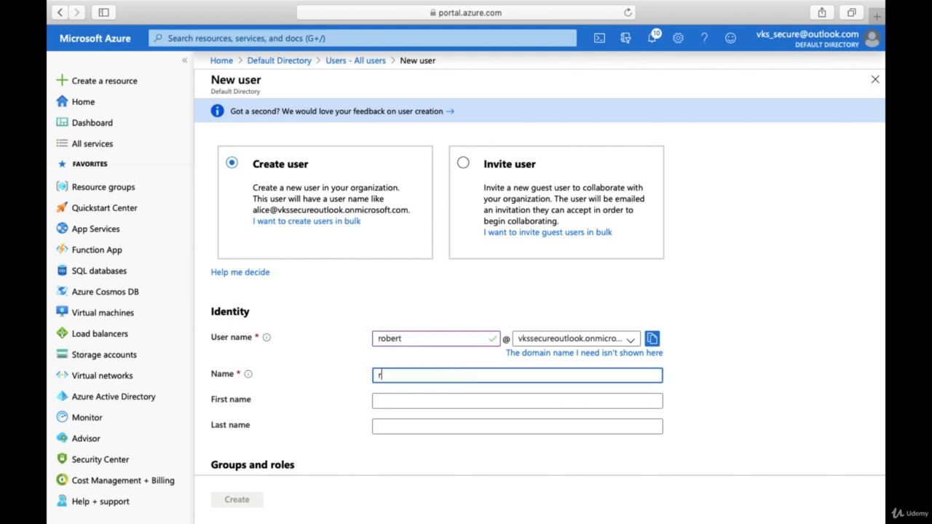
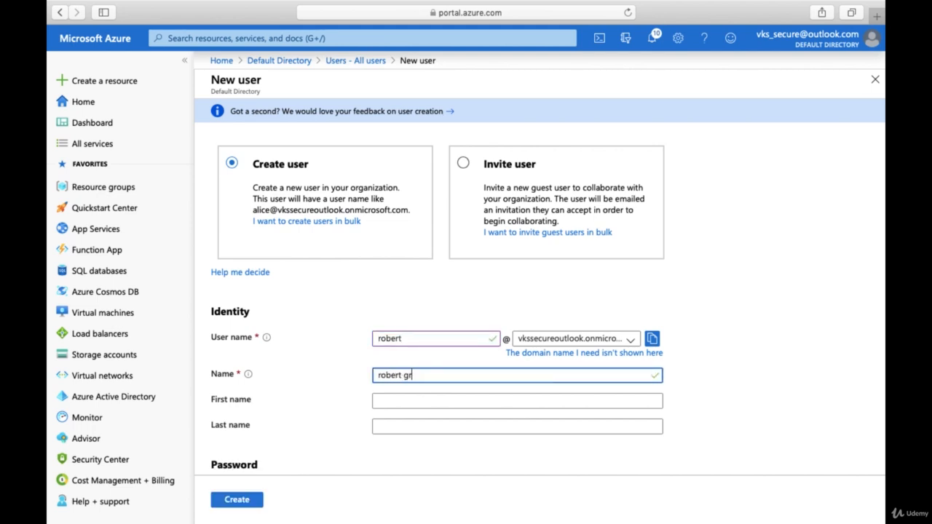
click(413, 396)
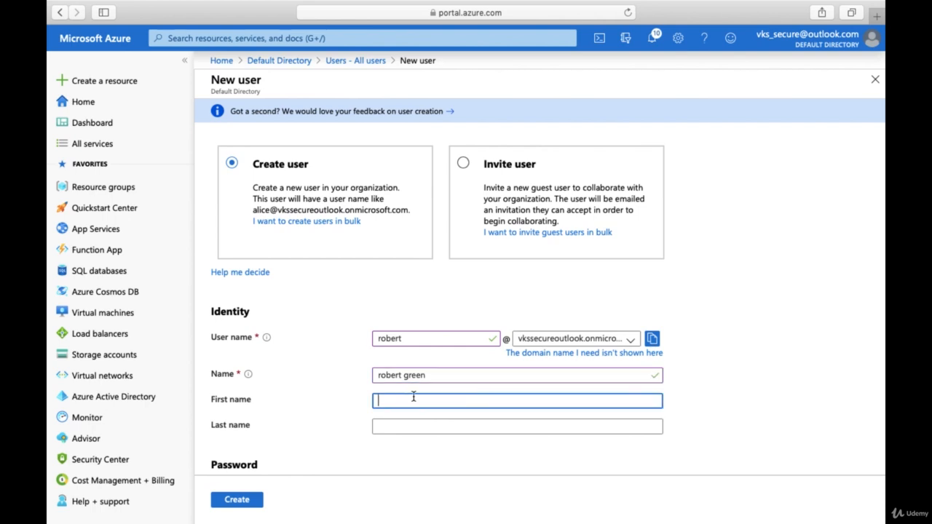
click(407, 425)
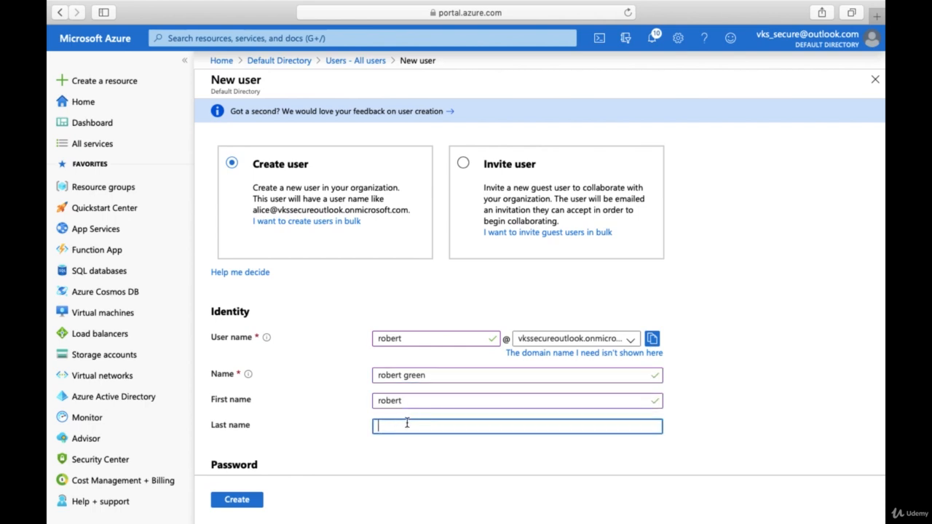
scroll(380, 415, down, 5)
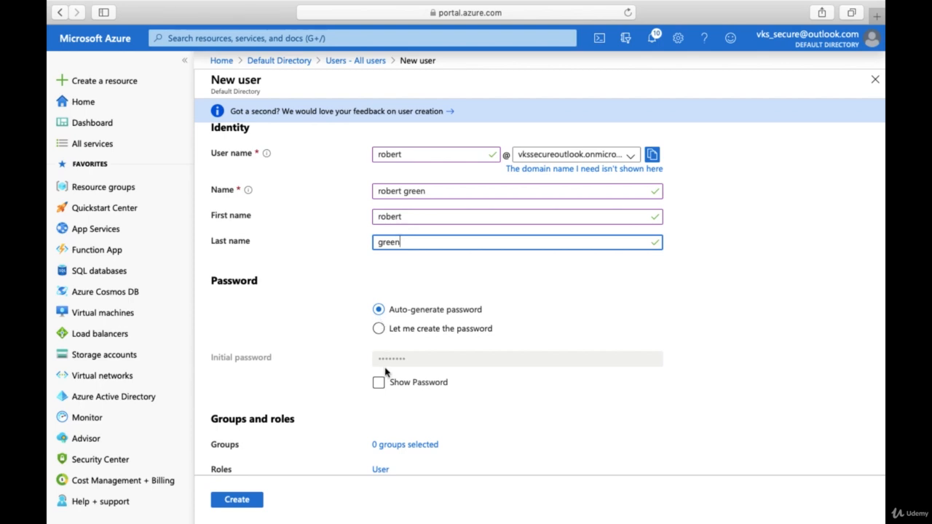
- Switch to 'Let me create the password' and enter a custom initial password
click(379, 385)
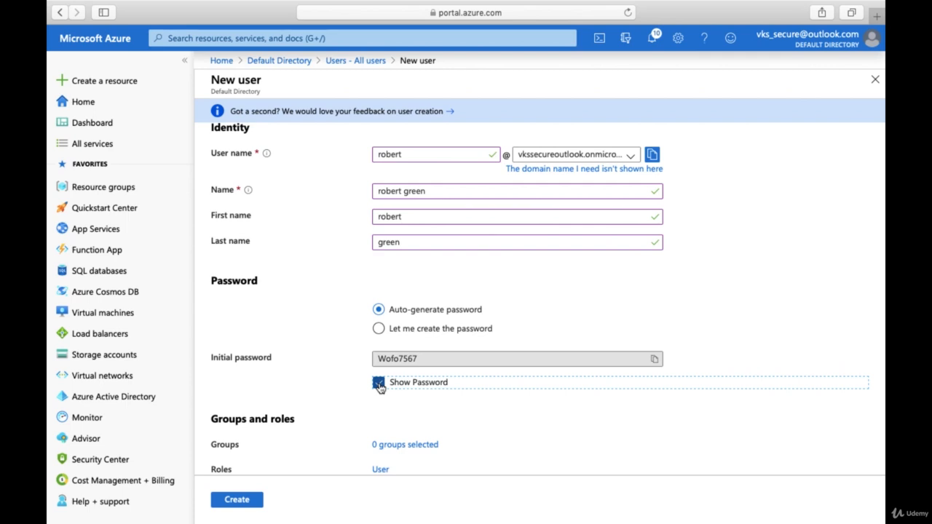
click(379, 385)
click(378, 329)
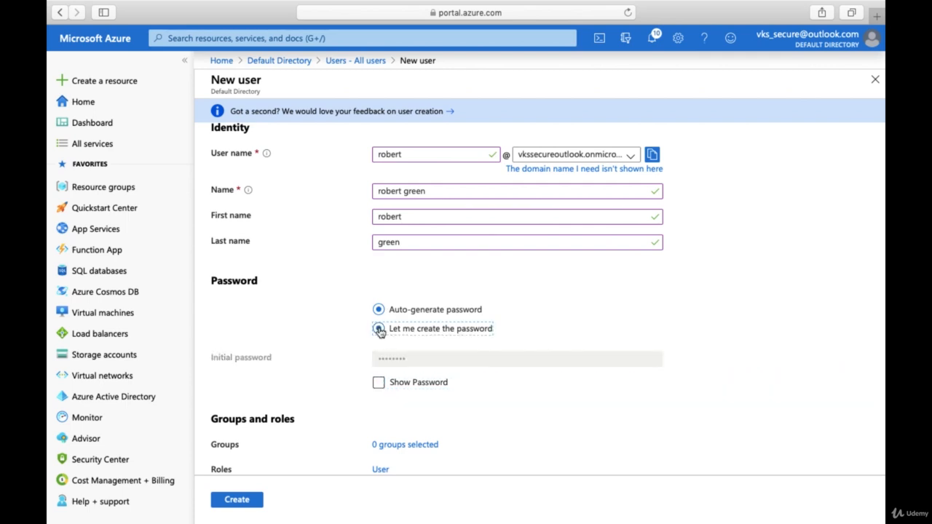
click(395, 360)
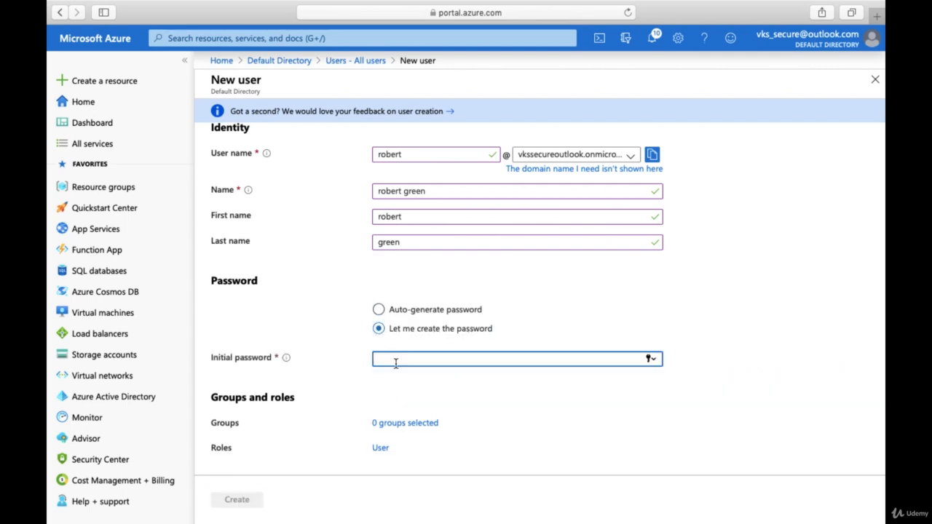
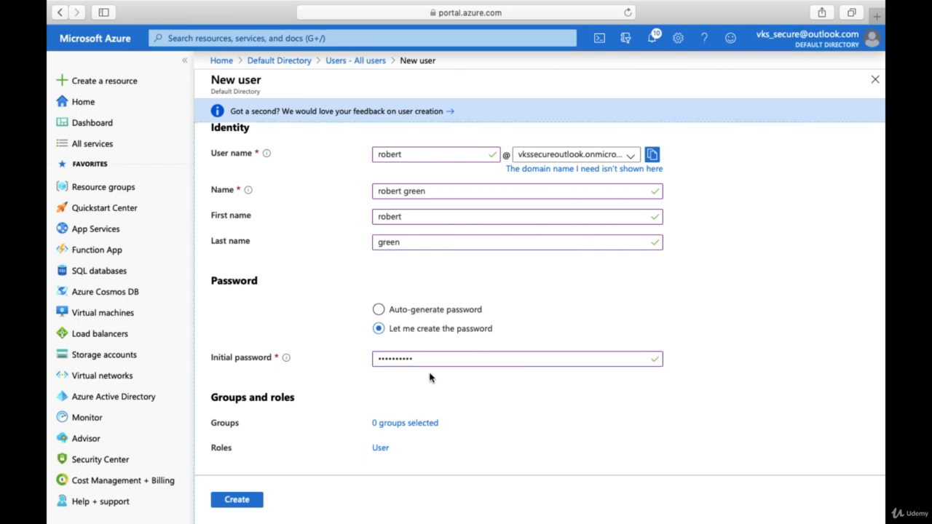
scroll(431, 376, down, 2)
scroll(496, 361, down, 2)
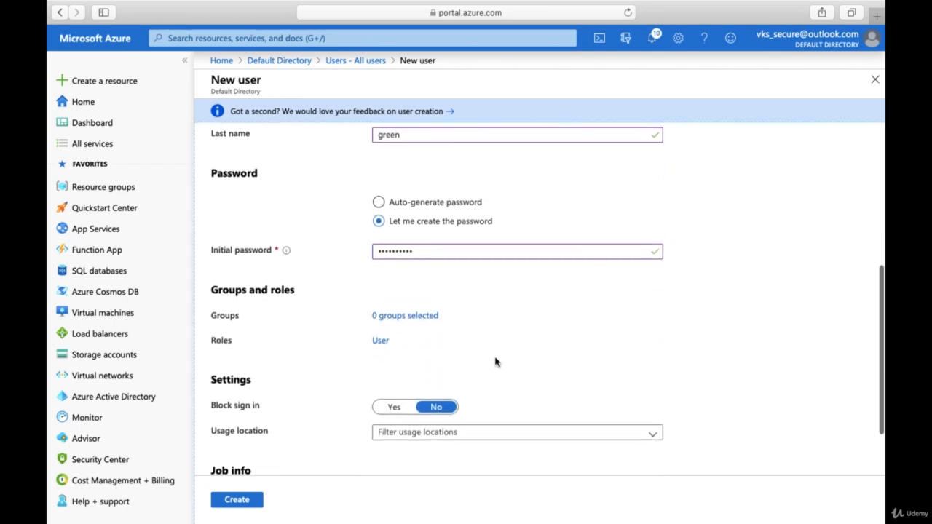
scroll(496, 362, down, 1)
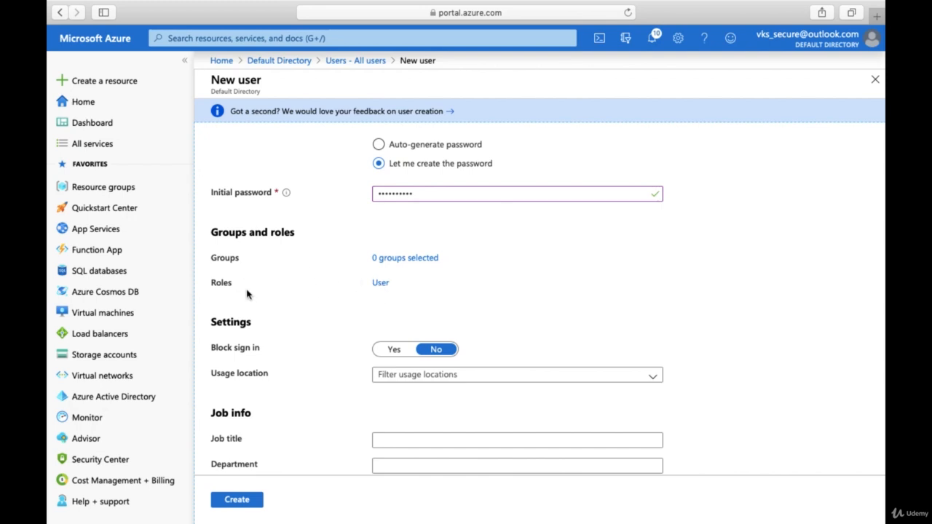
- Assign the Security administrator role, found by searching roles for 'security'
click(381, 285)
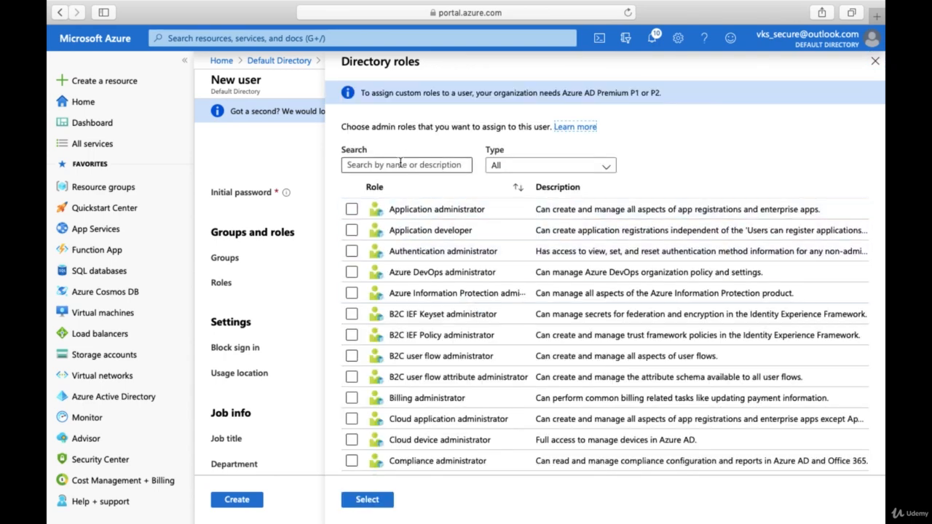
click(399, 163)
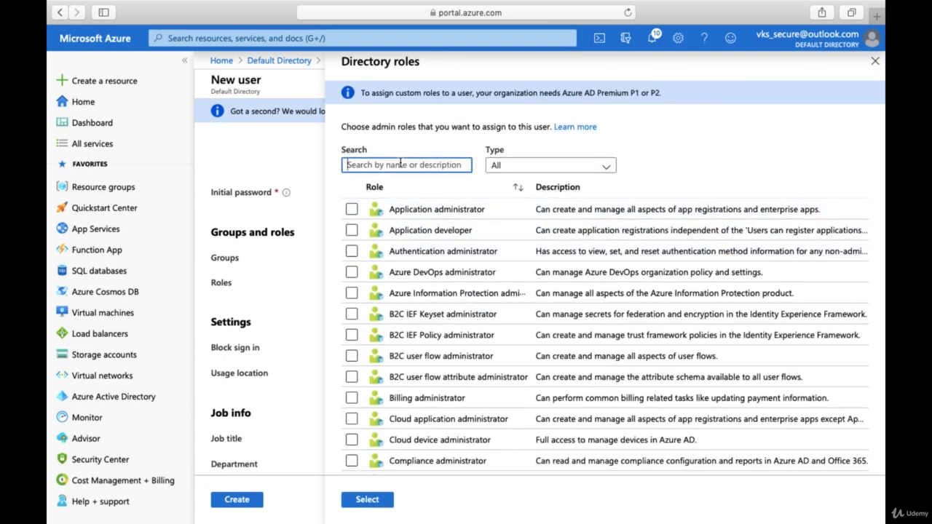
text(security)
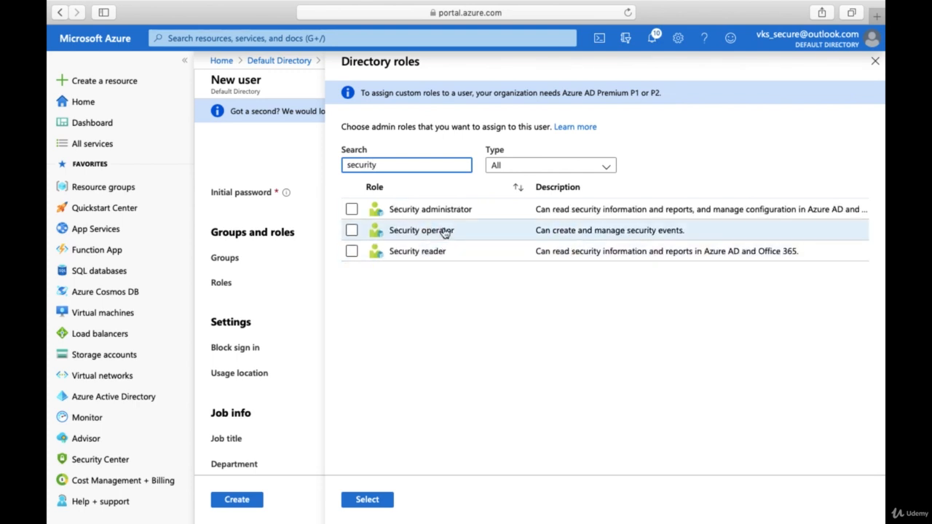
click(354, 211)
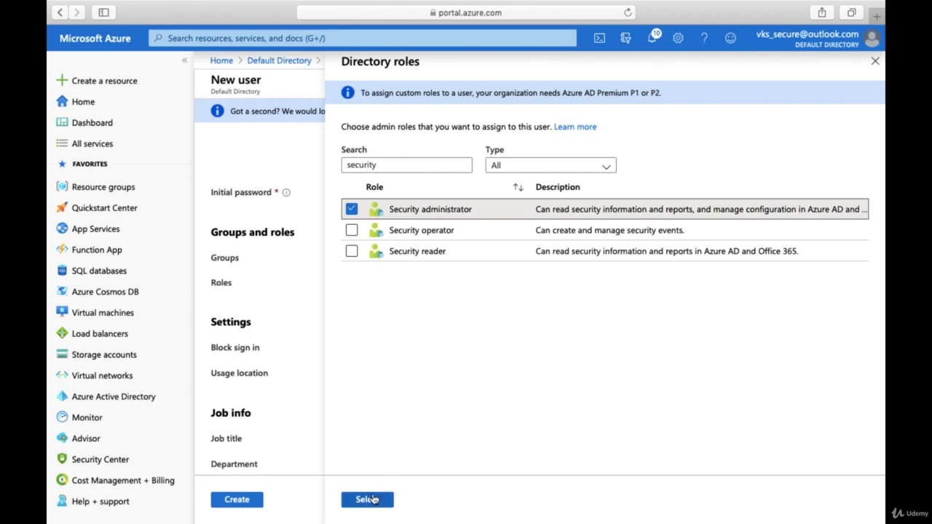
click(365, 499)
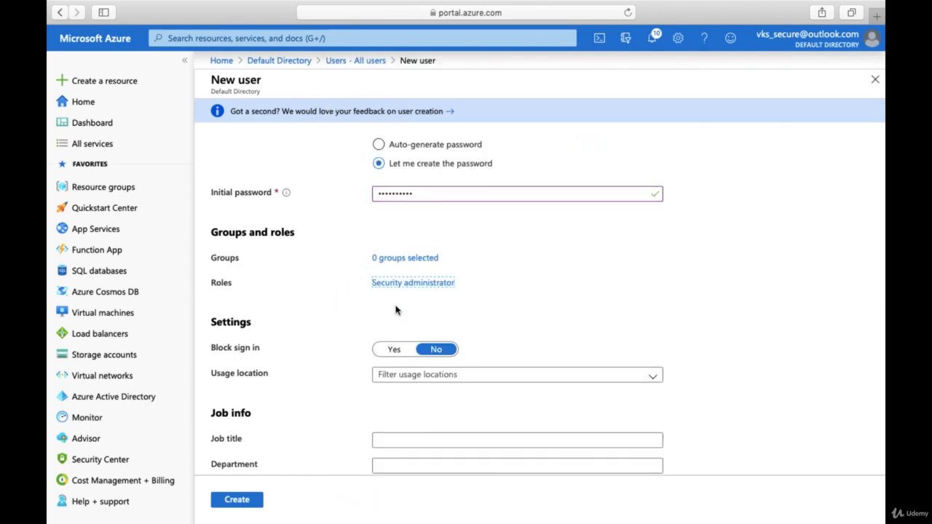
- Add the new user to the SecurityAuditorG group
click(405, 260)
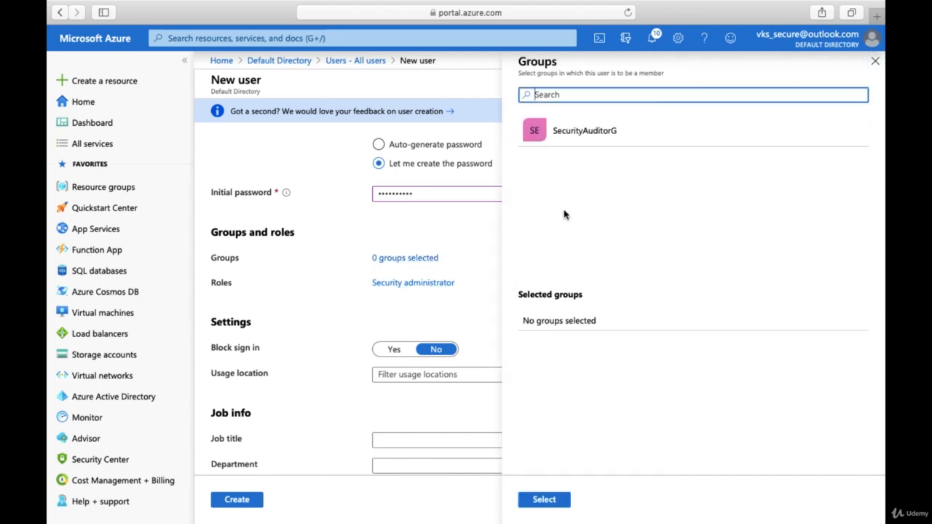
click(572, 140)
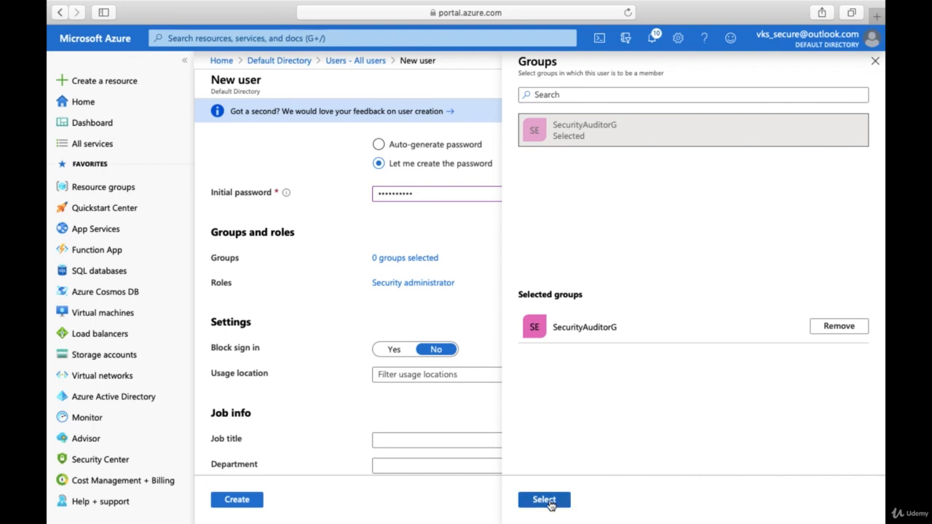
click(545, 500)
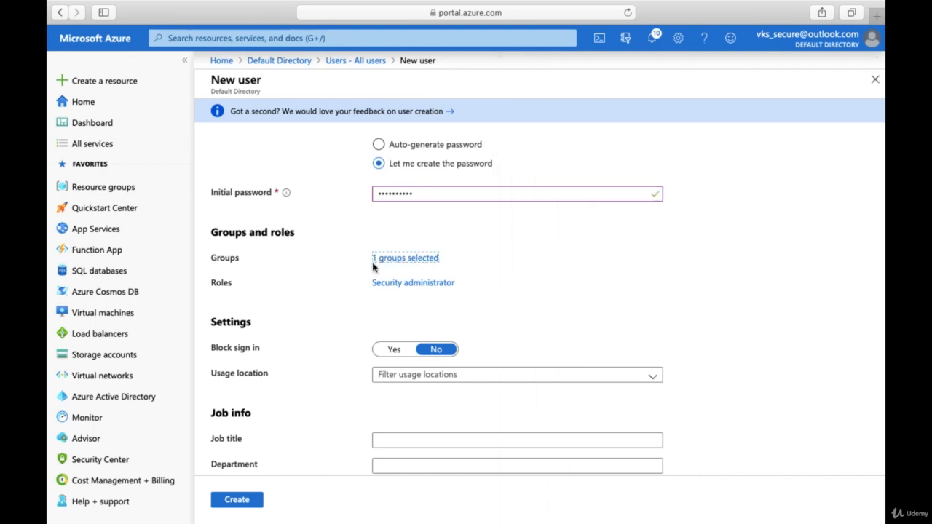
- Choose Belgium from the Usage location country list on the New user form
scroll(500, 298, down, 1)
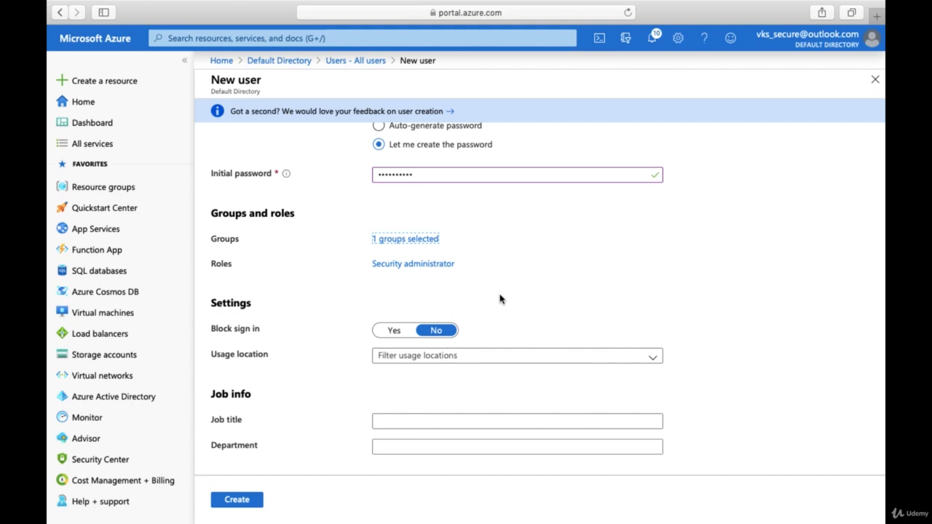
scroll(500, 299, down, 1)
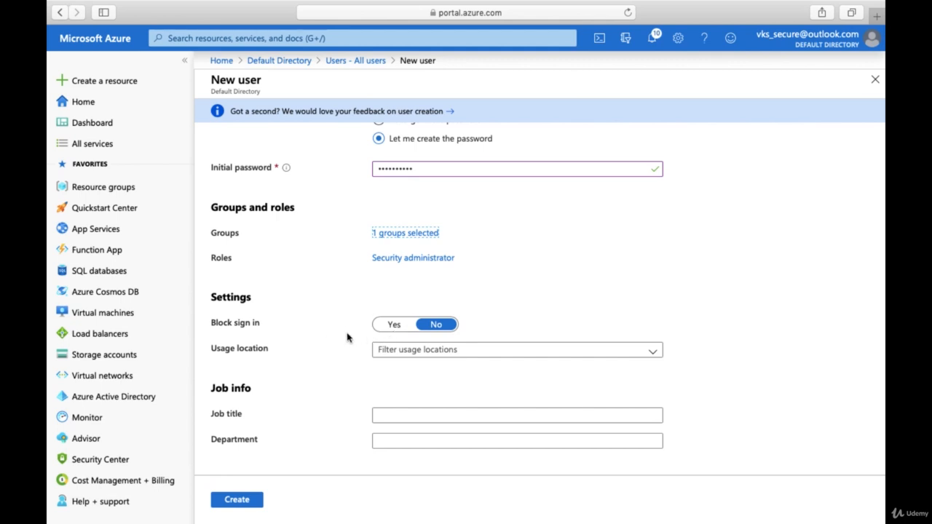
click(425, 351)
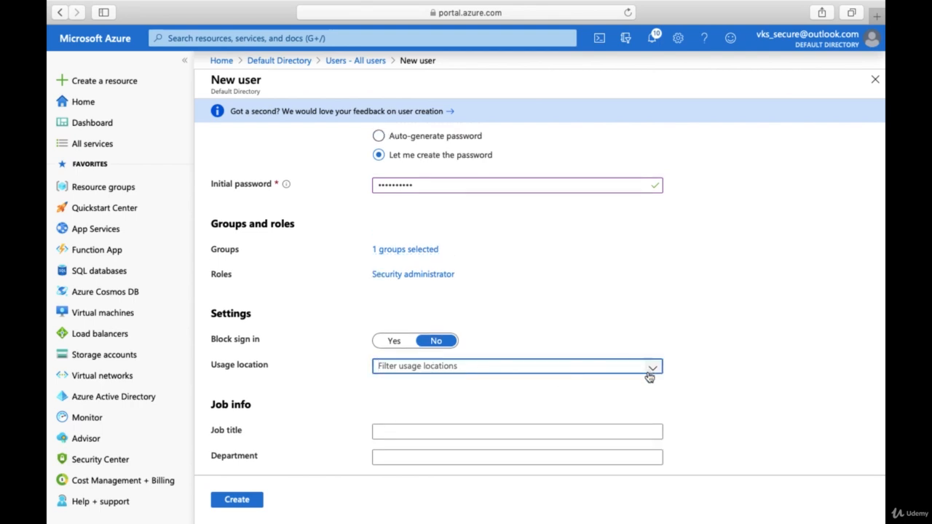
click(653, 368)
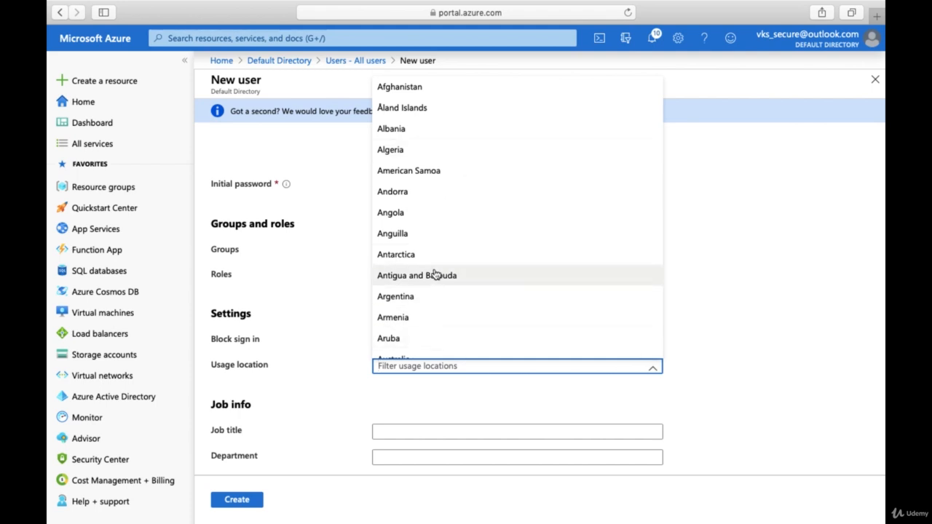
scroll(433, 275, down, 5)
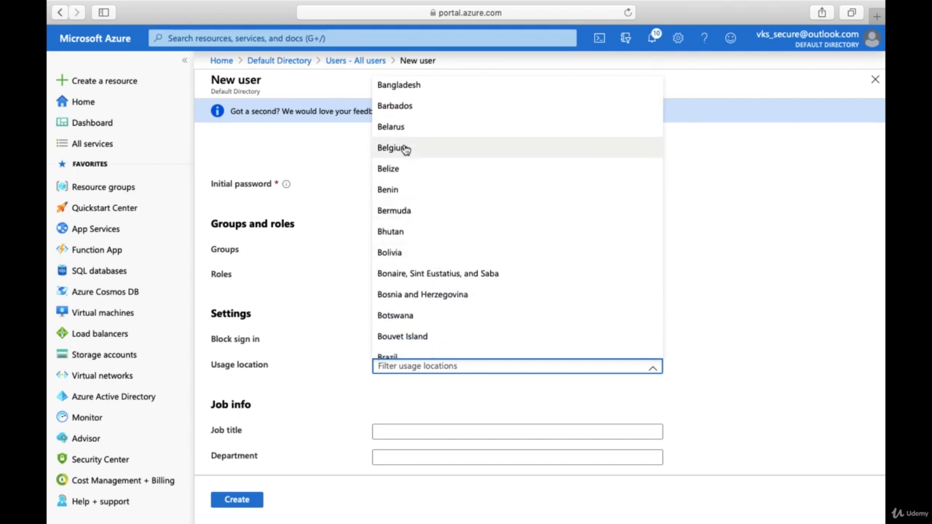
click(404, 149)
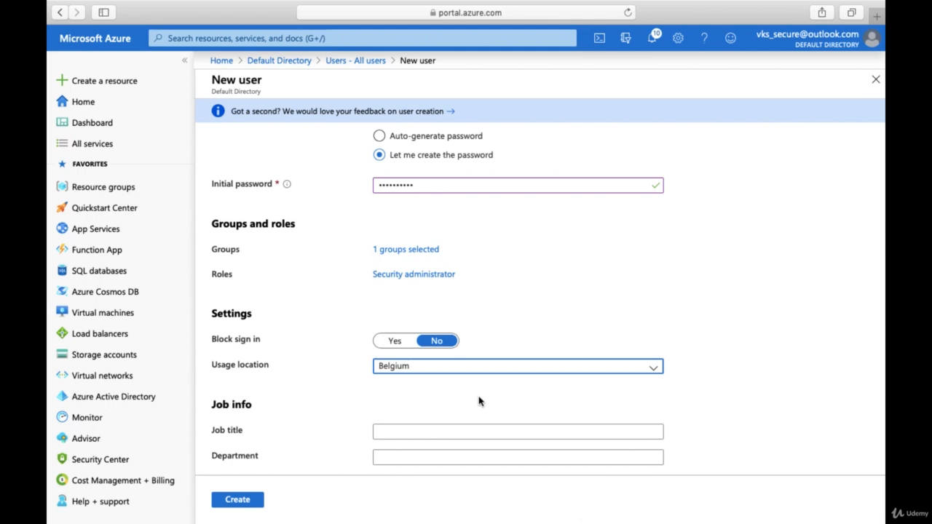
scroll(480, 401, up, 1)
scroll(479, 401, down, 1)
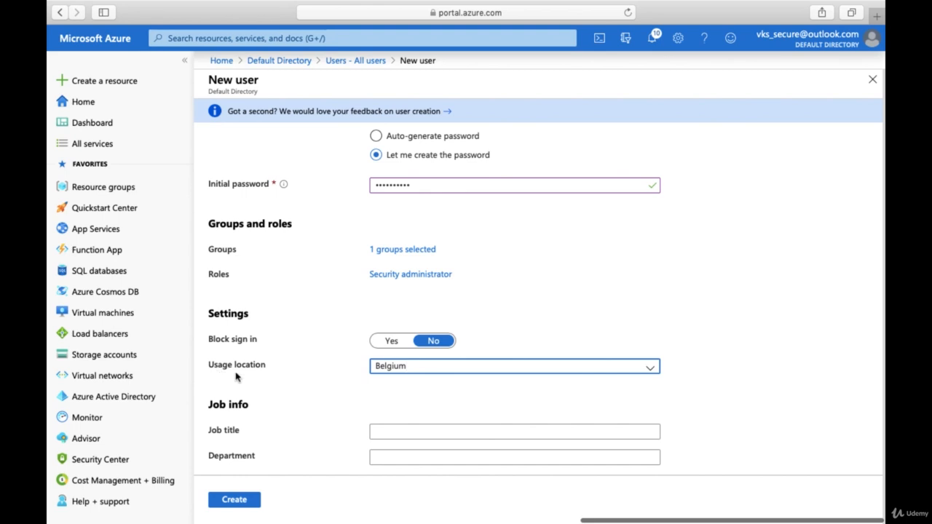
- Create the new member user, bringing the All users list to three users
click(225, 503)
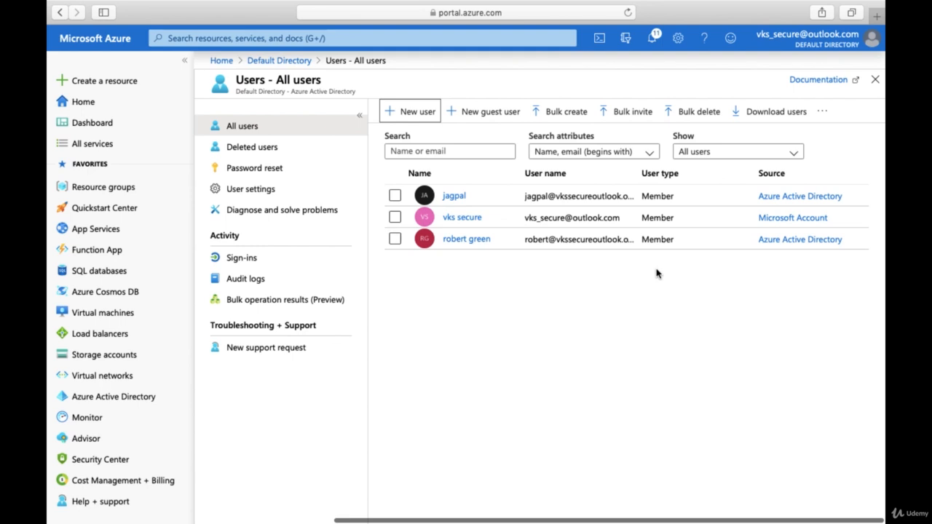
- Start a guest invitation and enter the guest's display name, e-mail address, first and last name
click(488, 110)
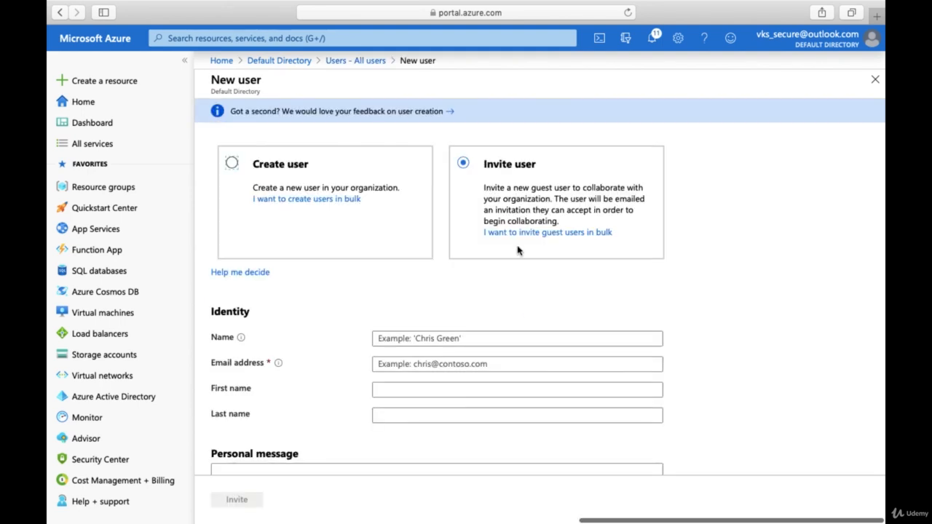
click(432, 344)
text(cloud)
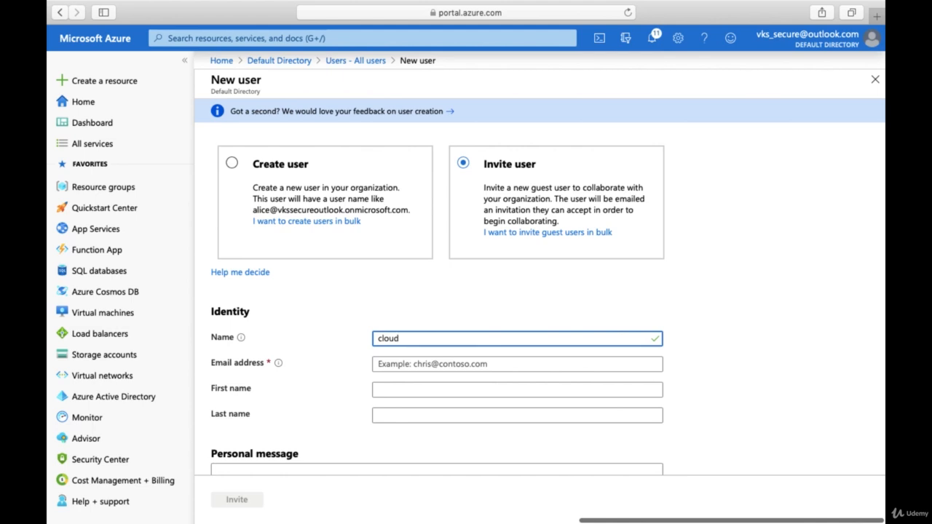
text(ninjaas)
click(432, 365)
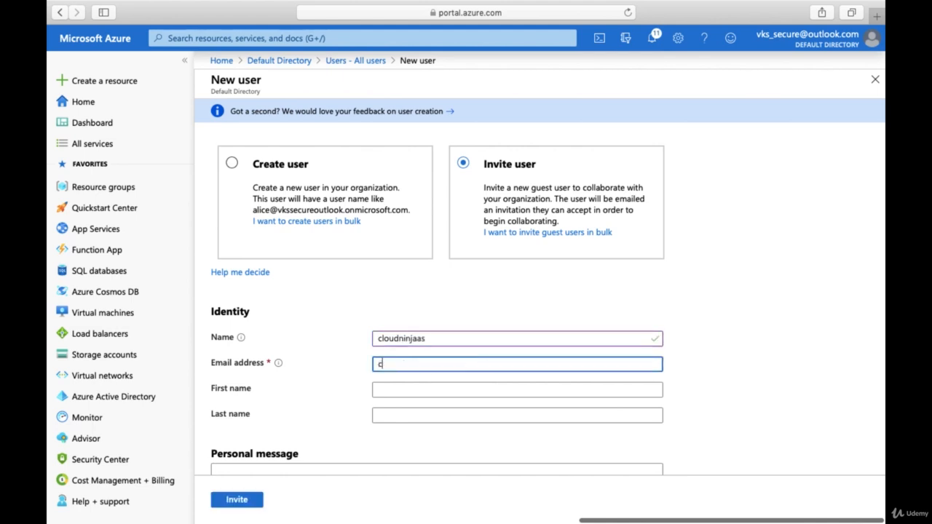
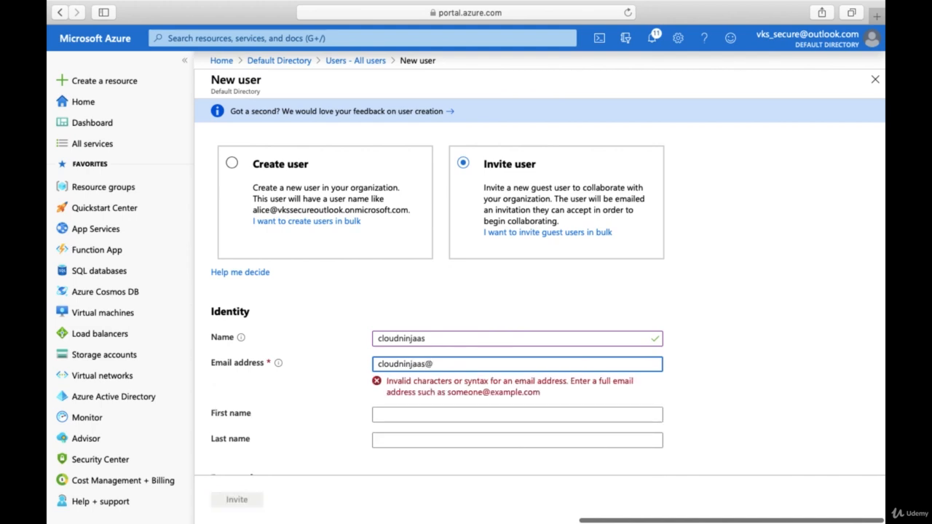
click(410, 390)
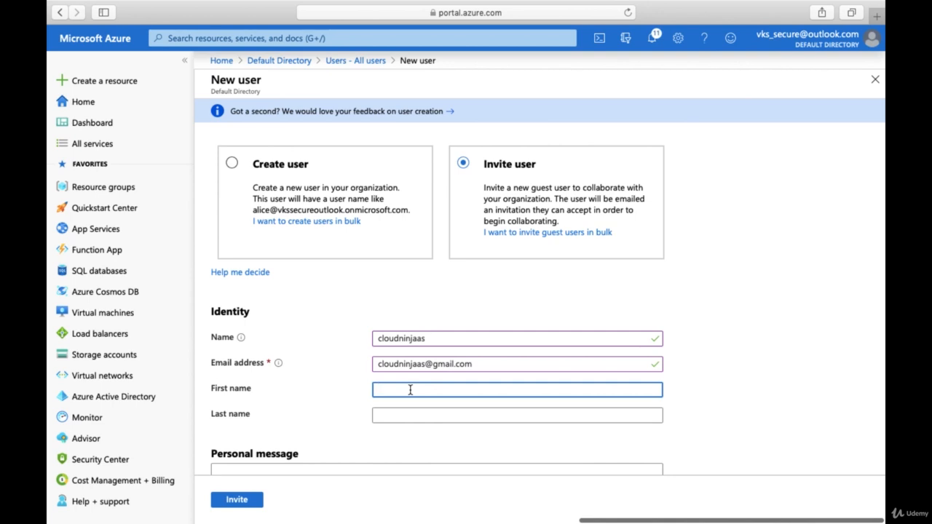
text(cloud)
click(408, 414)
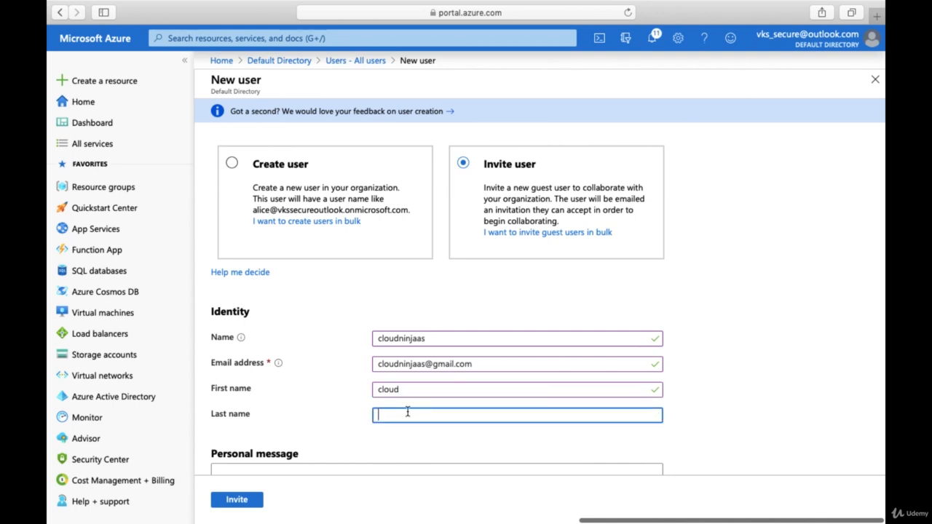
text(ninjaas)
scroll(460, 437, down, 3)
- Draft a personal invitation message, then delete it so none is sent
click(331, 363)
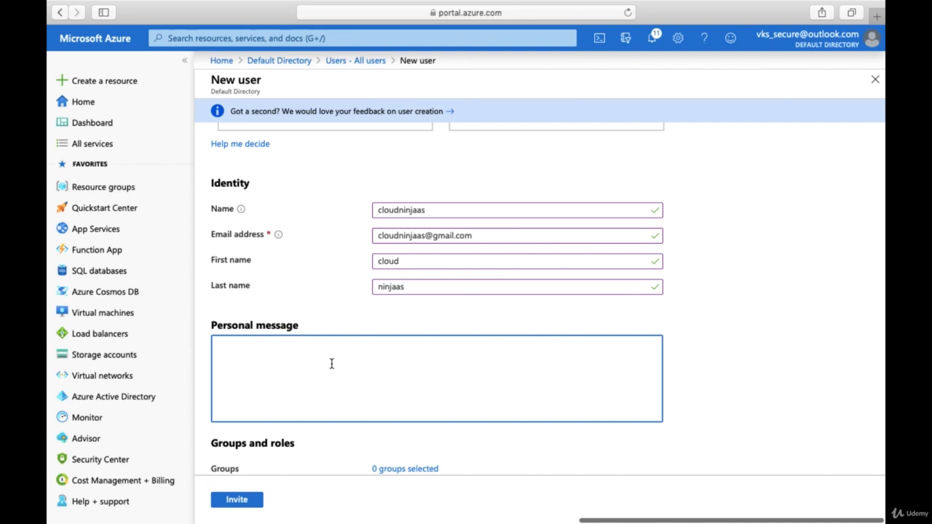
text(Hi Cloud)
text(I m)
key(BackSpace)
text(am inviting)
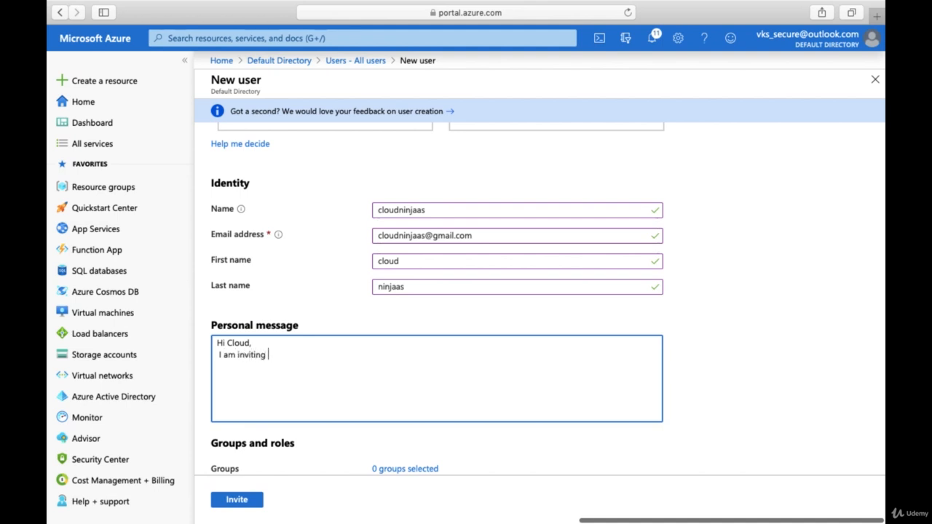
text( you to)
text( lging)
key(BackSpace)
key(BackSpace)
key(BackSpace)
text(ogin n)
key(BackSpace)
text(and you wi)
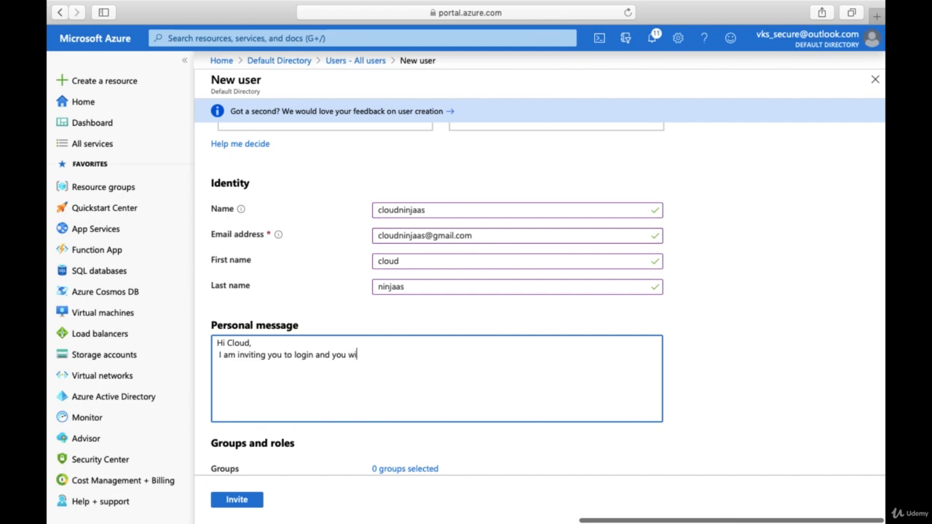
text(ll be access to below)
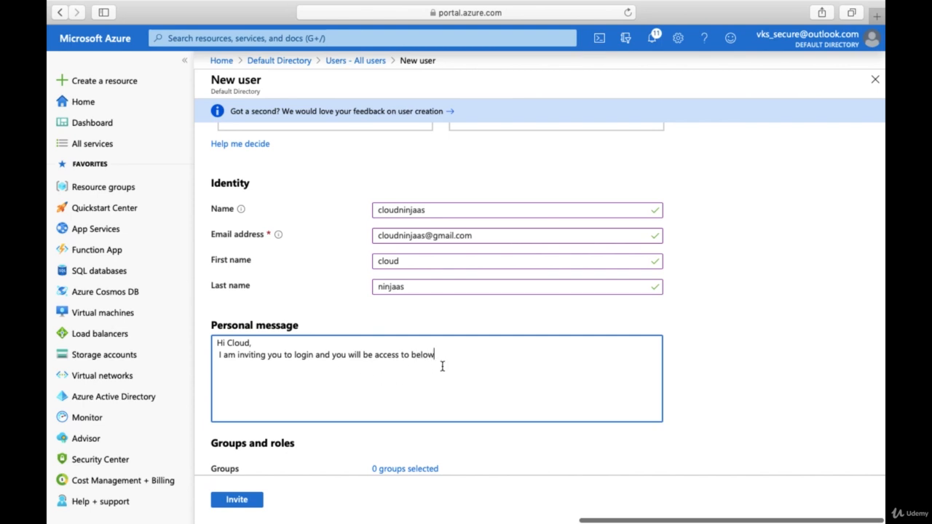
drag(439, 362, 193, 336)
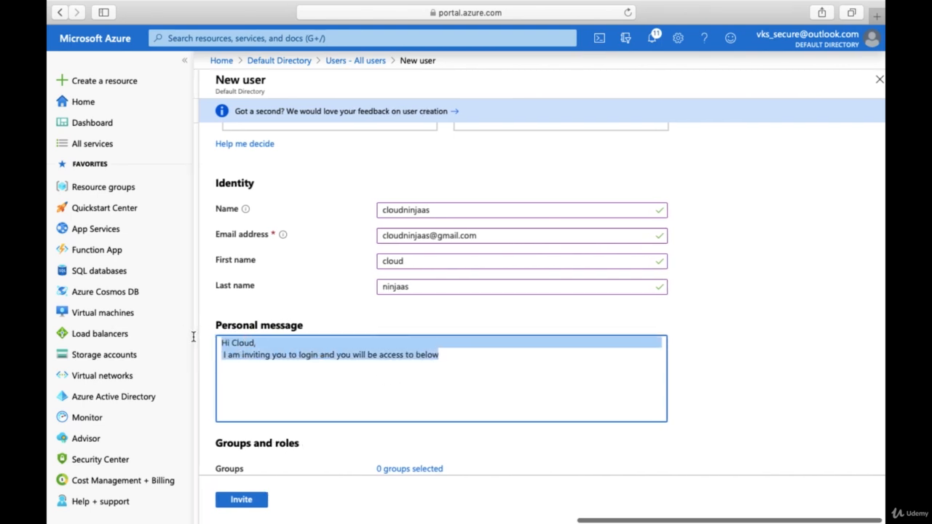
key(BackSpace)
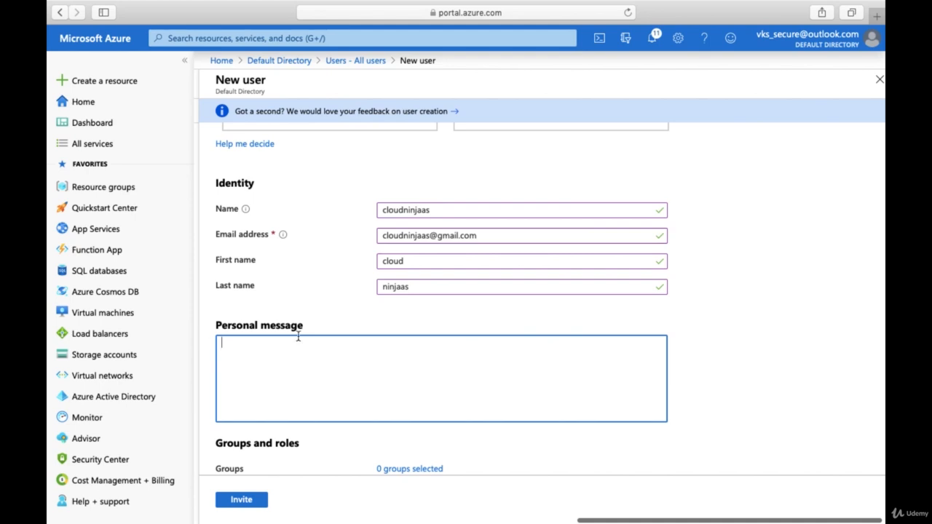
scroll(327, 356, down, 5)
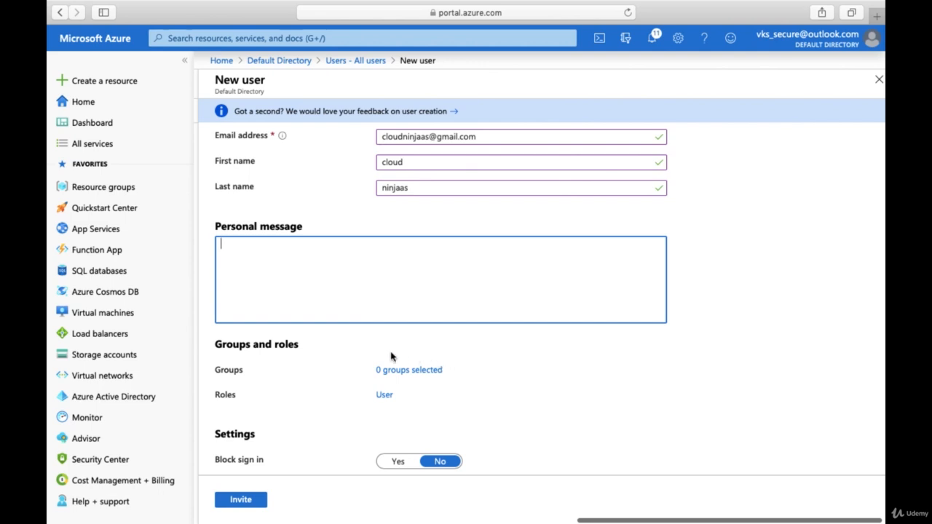
- Check the directory roles list and leave the guest's role as User
click(384, 394)
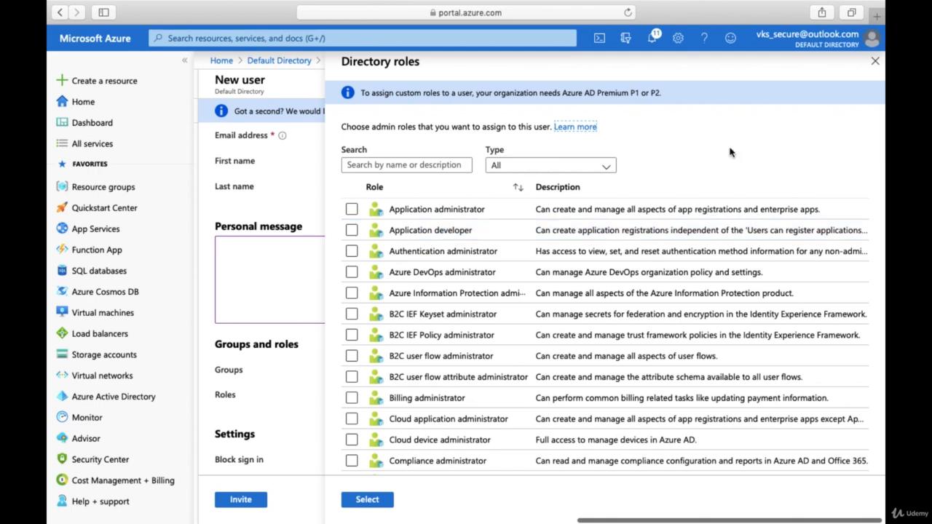
click(875, 62)
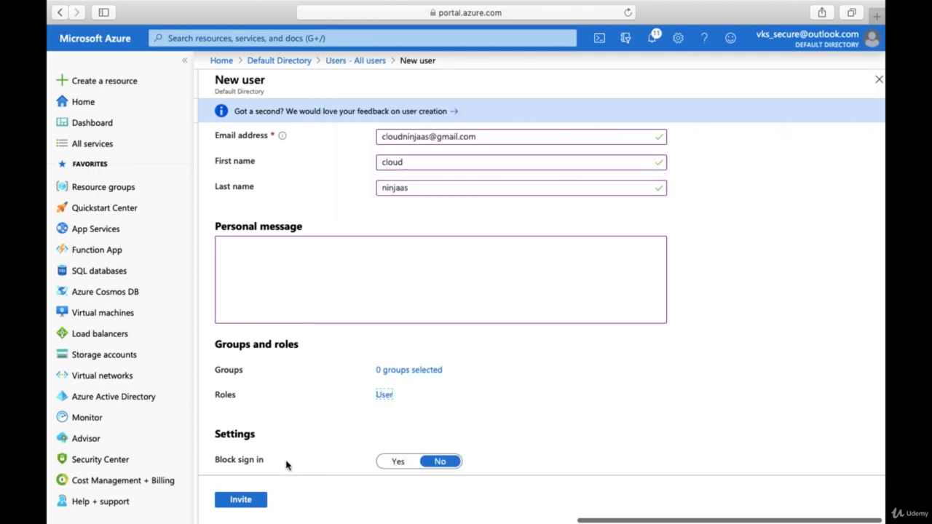
scroll(321, 421, down, 4)
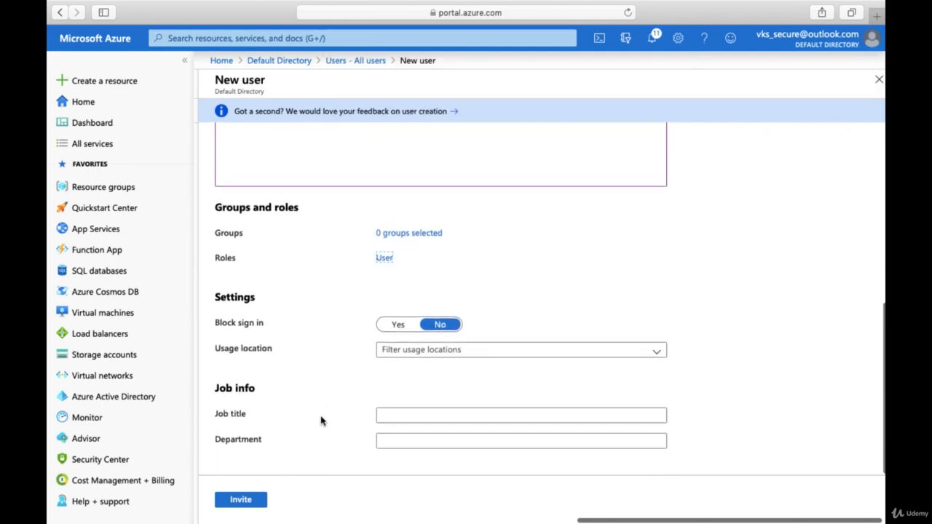
scroll(321, 420, up, 5)
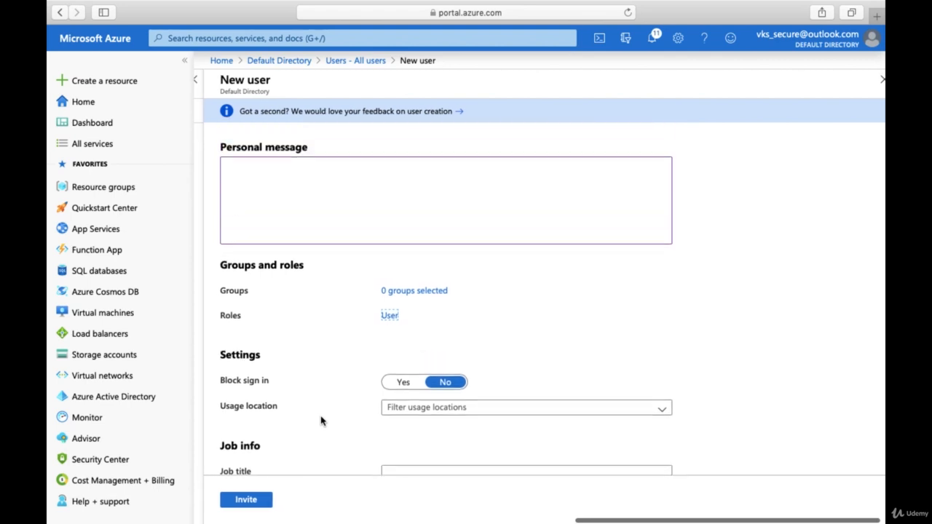
scroll(321, 420, up, 2)
scroll(321, 420, down, 7)
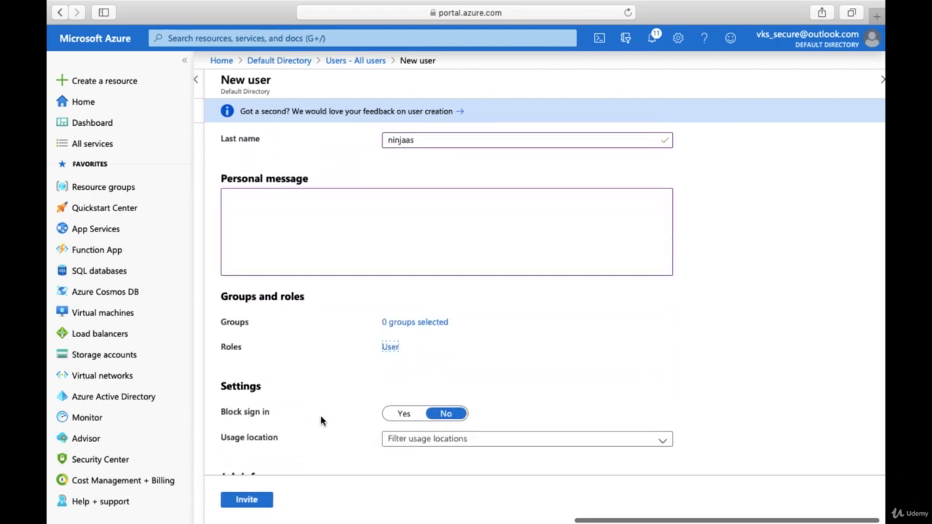
- Send the guest invitation, adding a fourth user listed as Guest
click(248, 500)
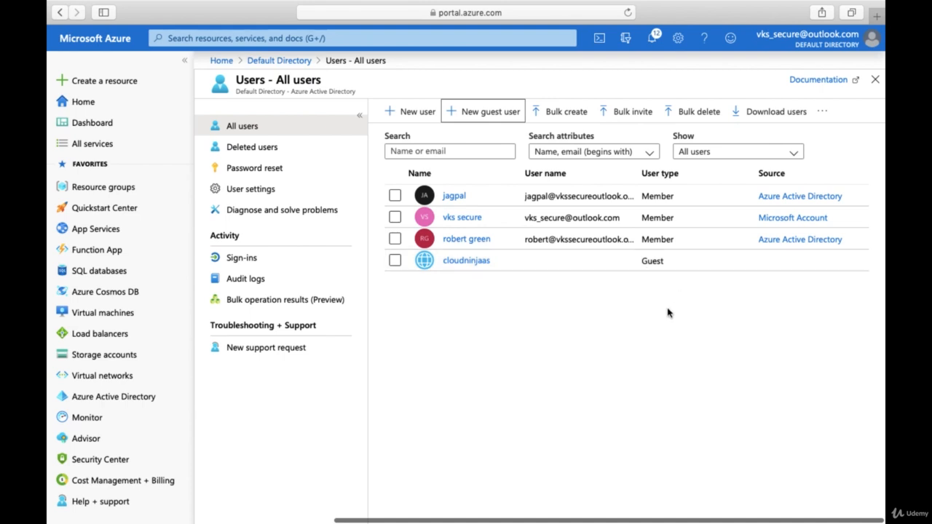
- Open the RG member's profile and review their assigned roles and group memberships
click(467, 240)
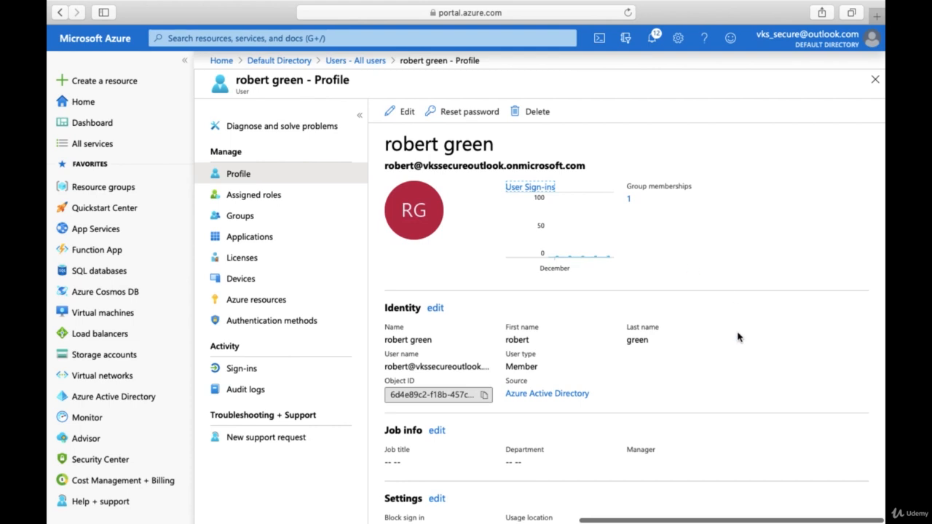
scroll(527, 435, down, 5)
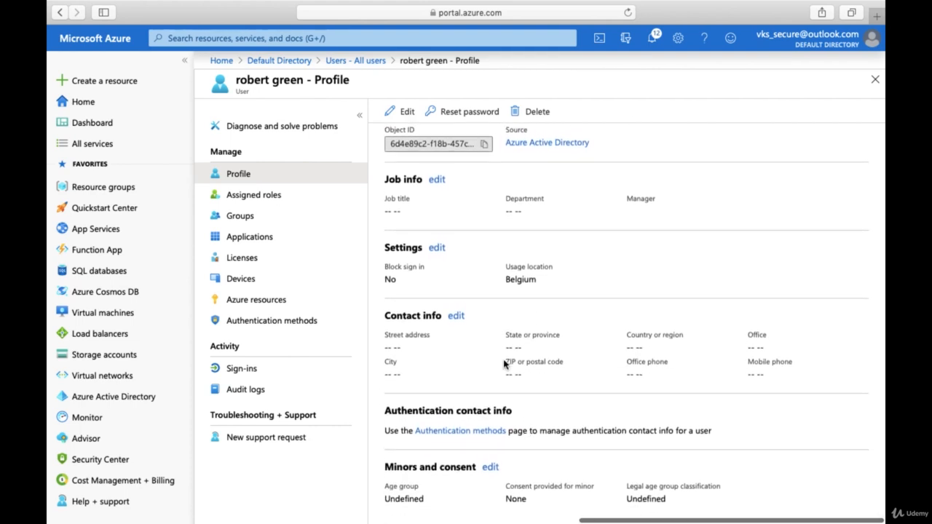
scroll(504, 365, up, 5)
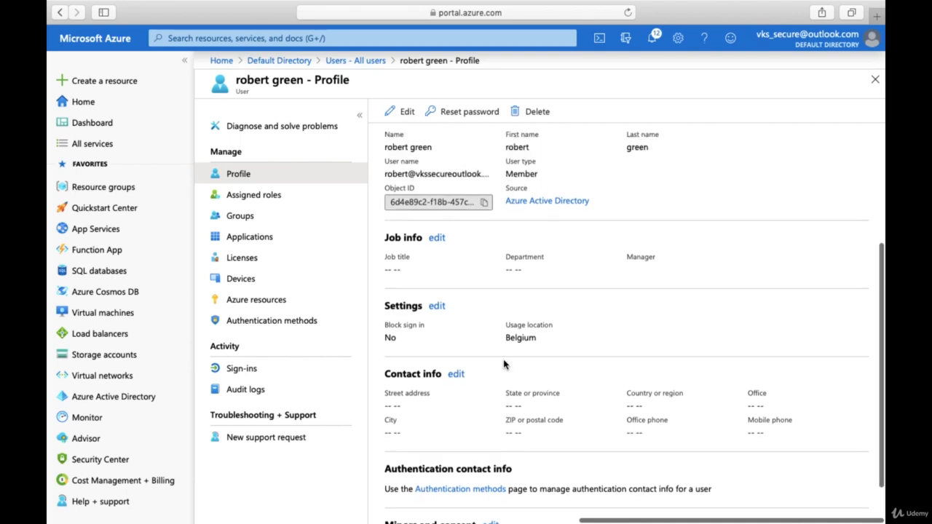
click(284, 196)
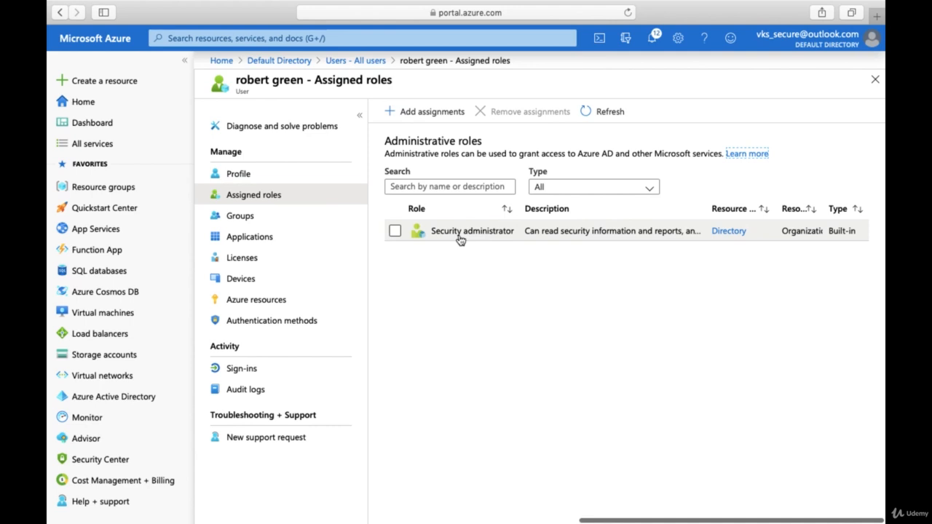
click(276, 214)
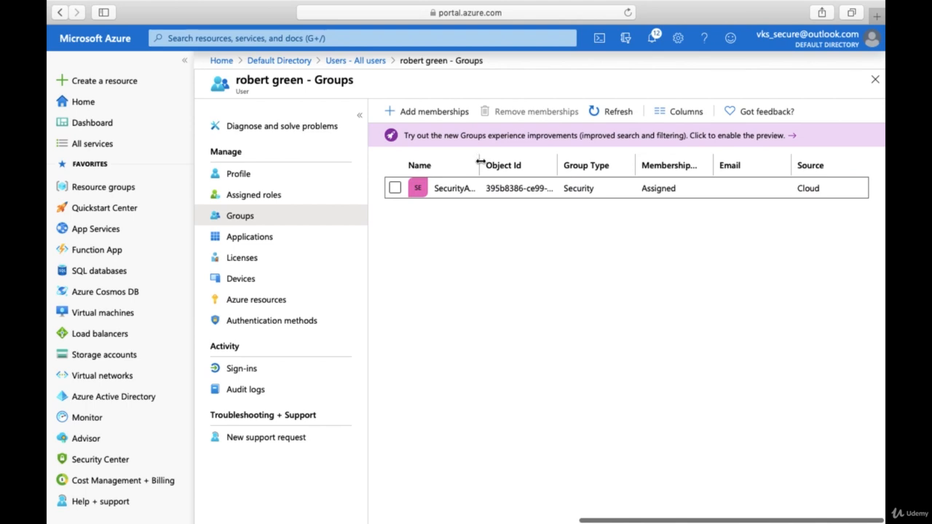
drag(481, 162, 529, 163)
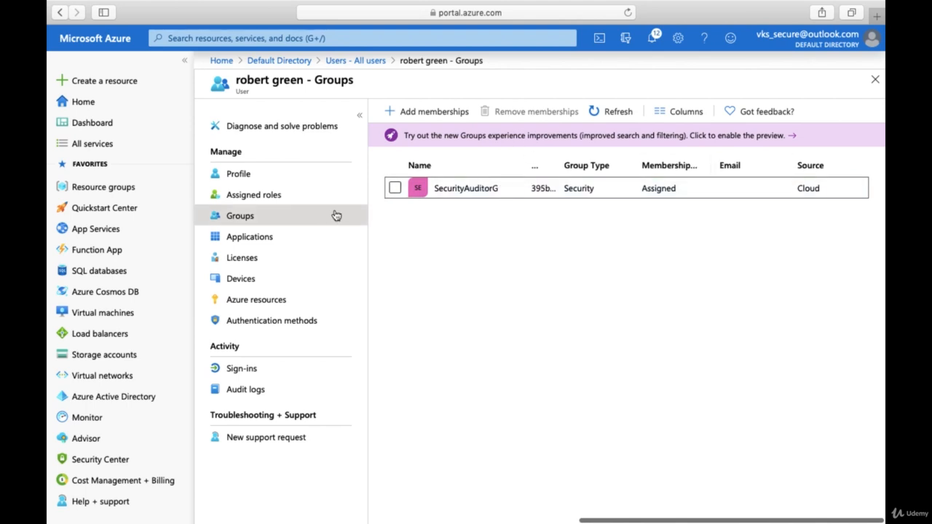
- Check the RG user's applications and devices, then their Azure resource roles (Security Reader on SA-RG)
click(291, 235)
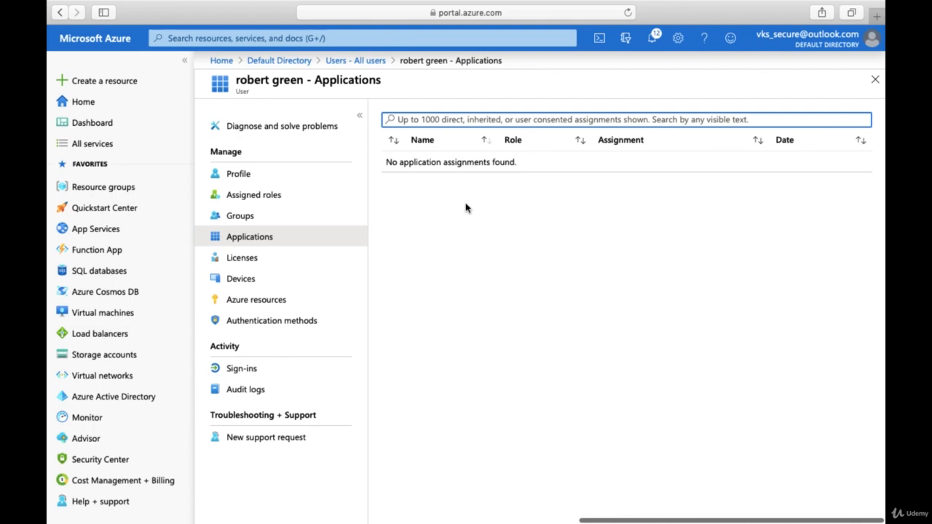
click(288, 279)
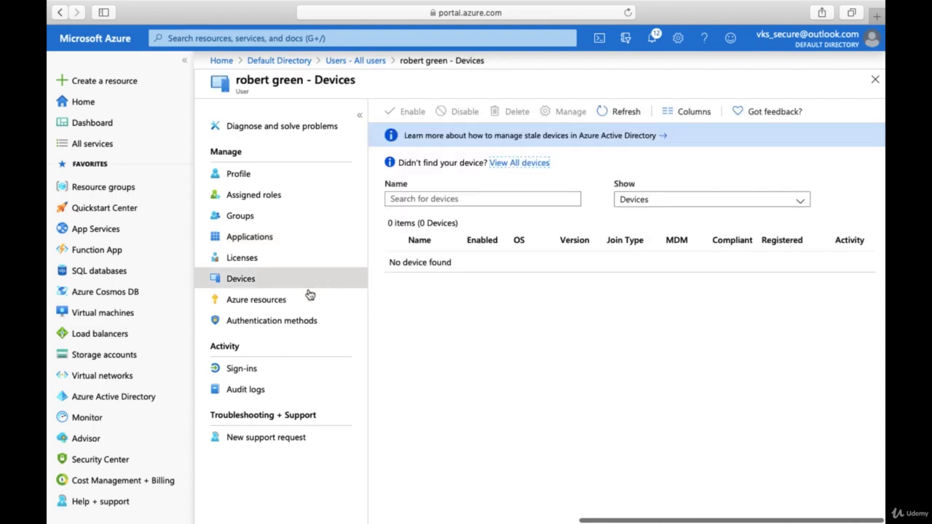
click(291, 303)
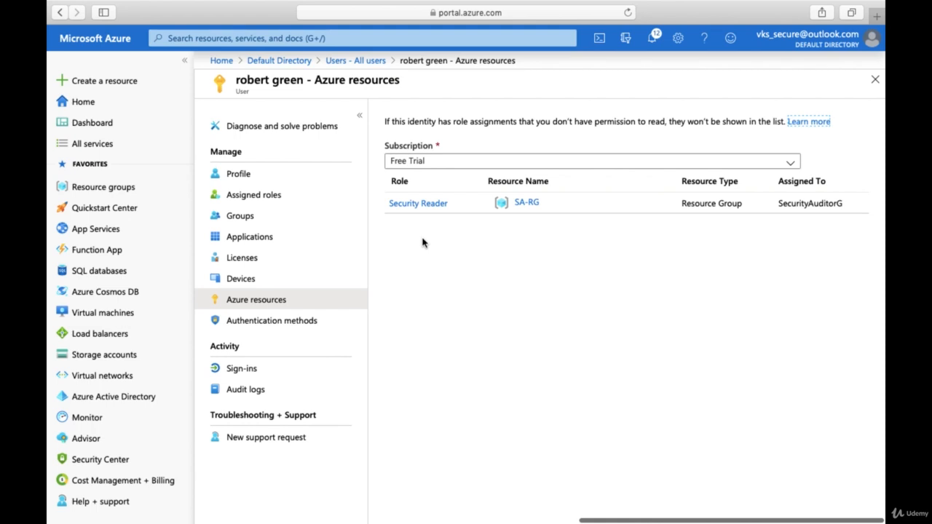
- Review the JA member's resource roles: Contributor on sa-cosmosdb489, Security Reader on SA-RG
click(339, 61)
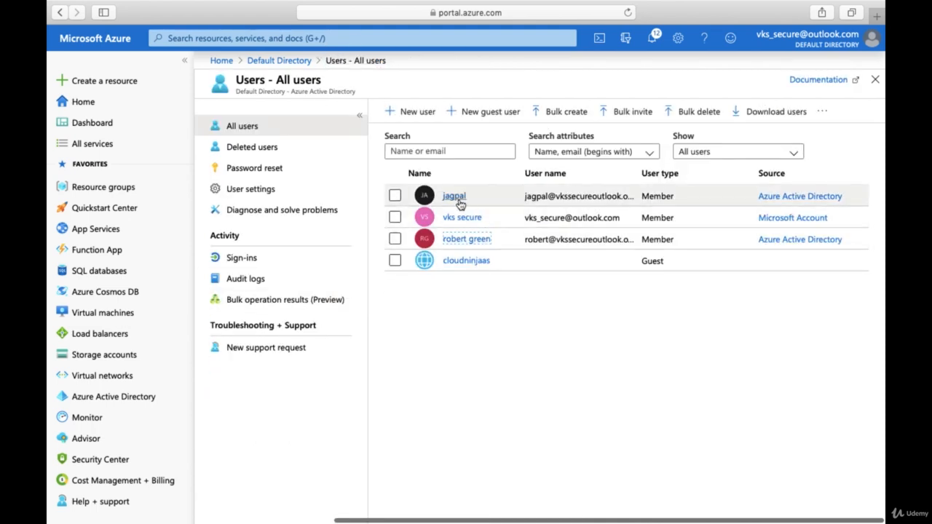
click(458, 197)
click(264, 300)
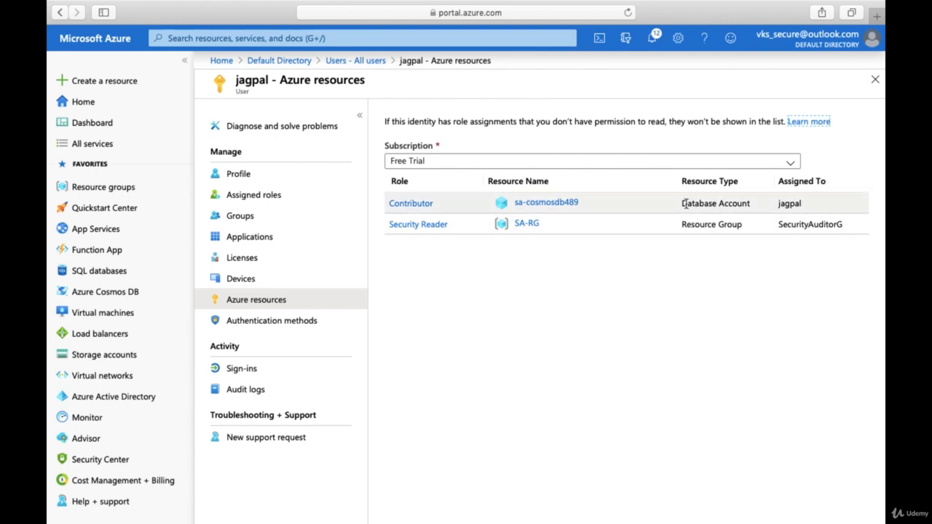
click(340, 64)
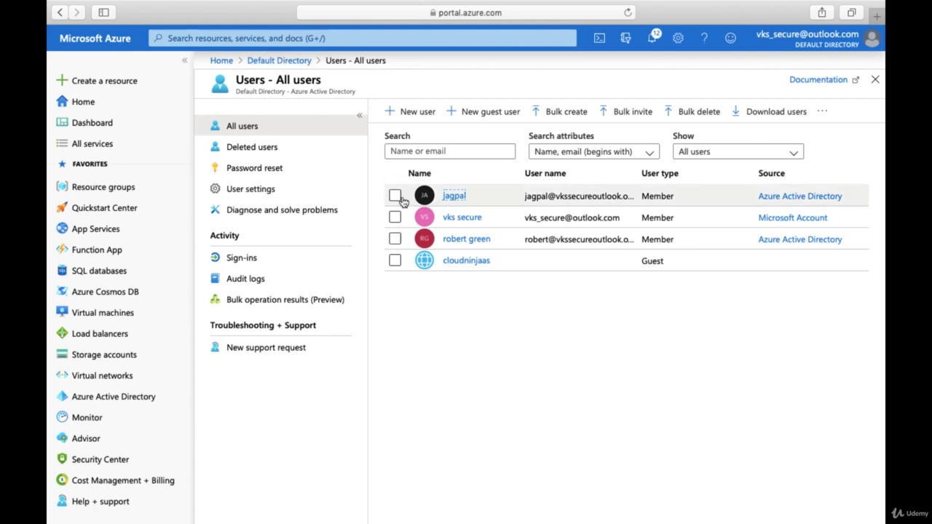
- Open the RG member's profile and review its devices and authentication methods
click(462, 243)
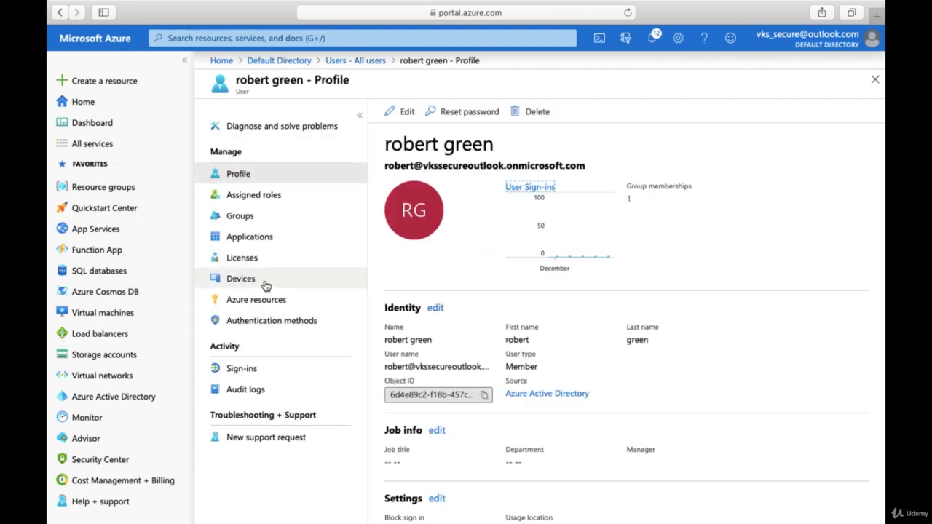
click(259, 286)
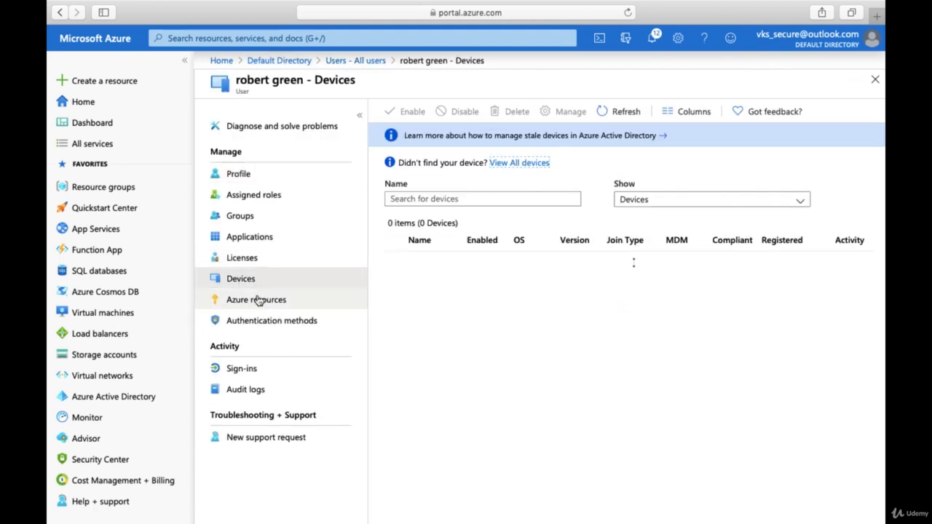
click(261, 323)
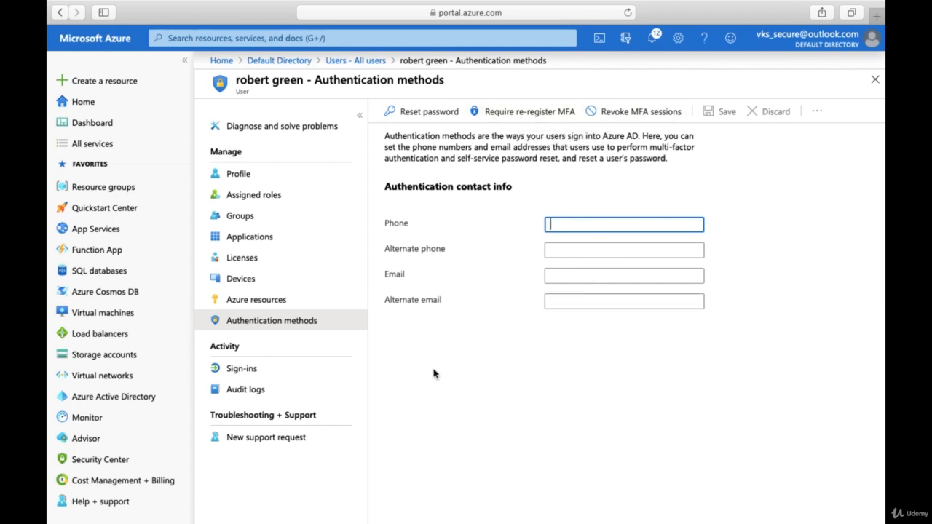
- Check the RG user's audit logs and sign-ins, highlighting the 'No sign-ins found' message
click(270, 373)
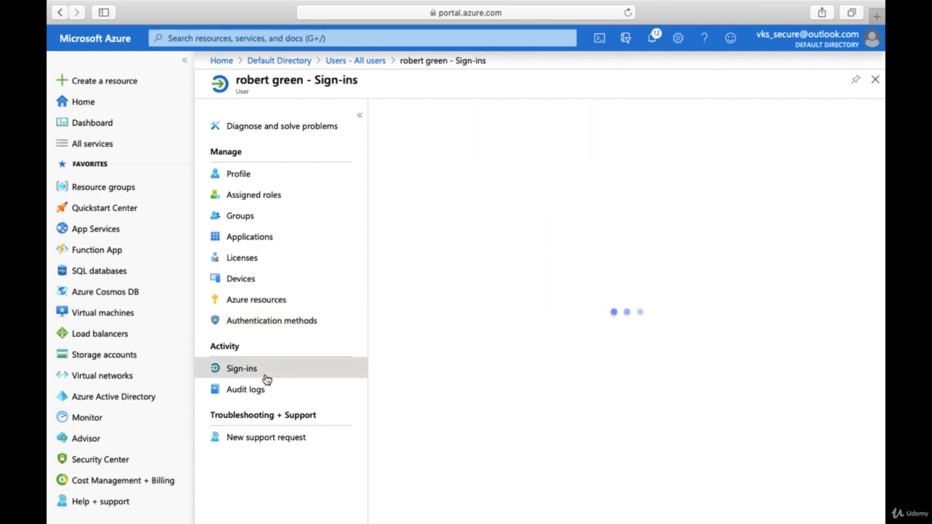
click(257, 392)
click(251, 371)
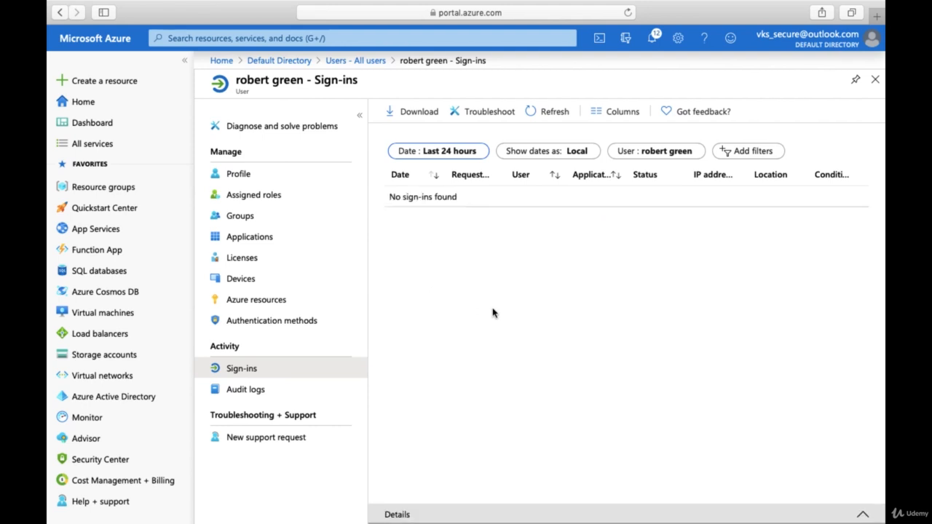
drag(387, 198, 471, 197)
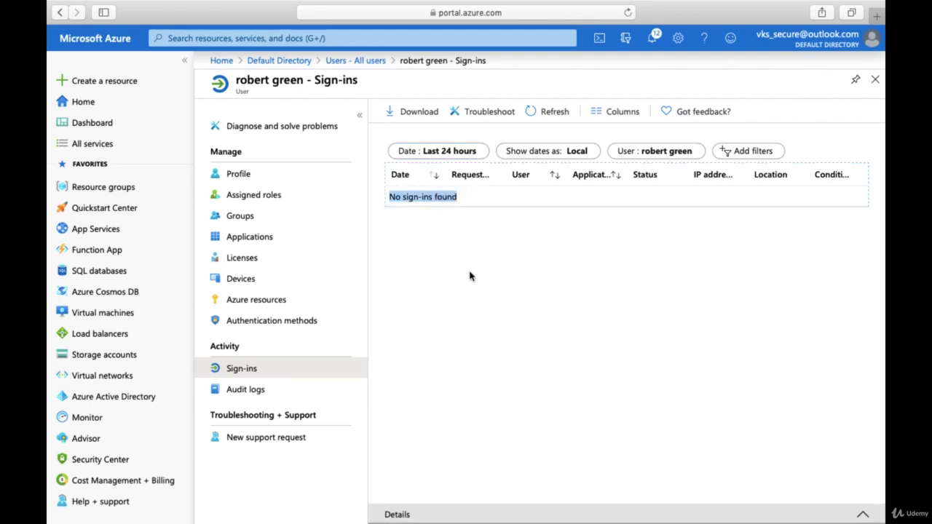
- From All users, open the admin account and view its sign-in activity
click(340, 62)
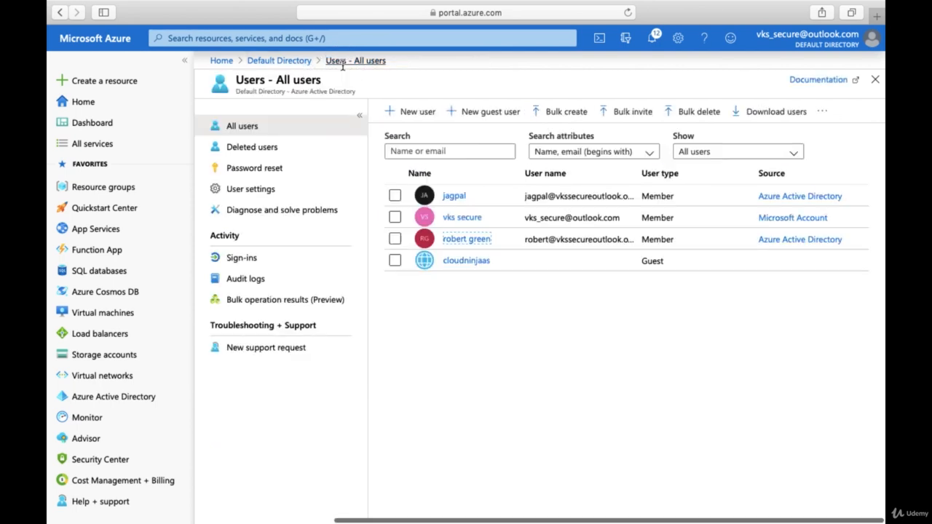
click(459, 219)
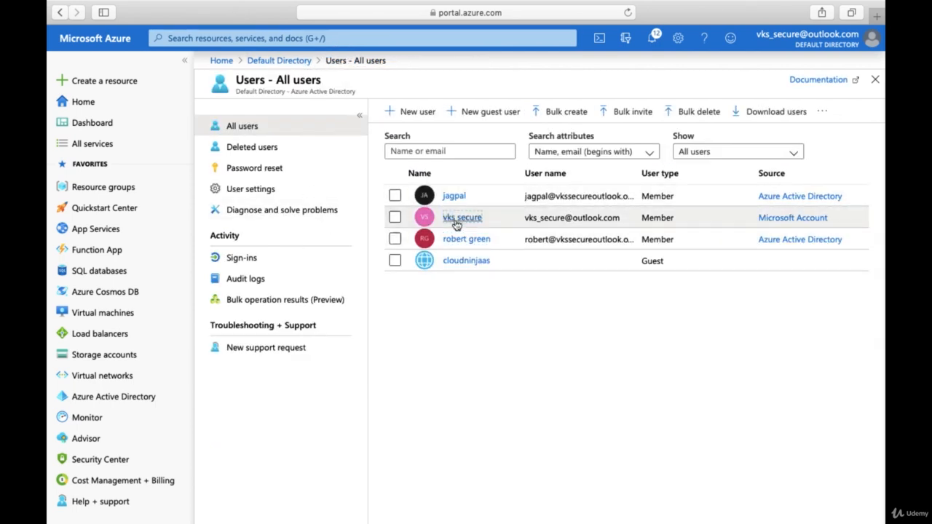
click(263, 372)
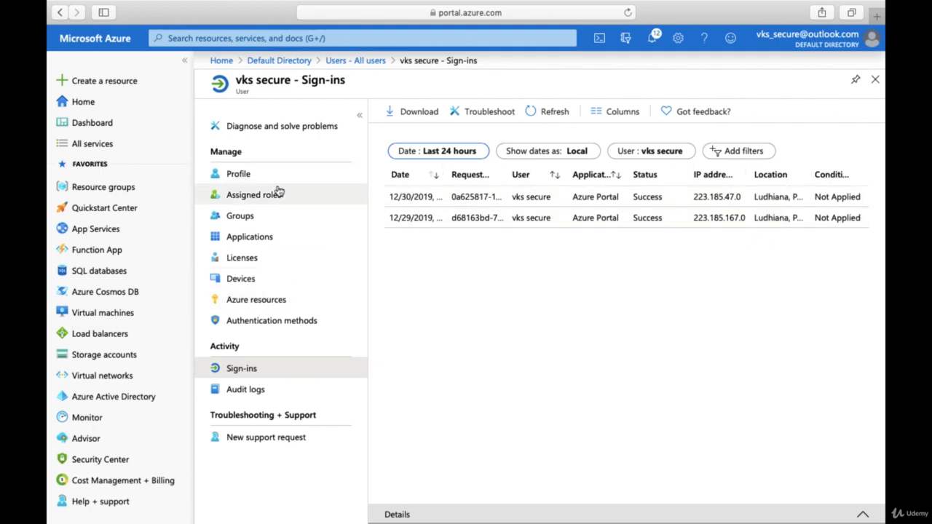
- Via Default Directory > Users, view the RG member's three successful audit log entries, then return to All users
click(281, 61)
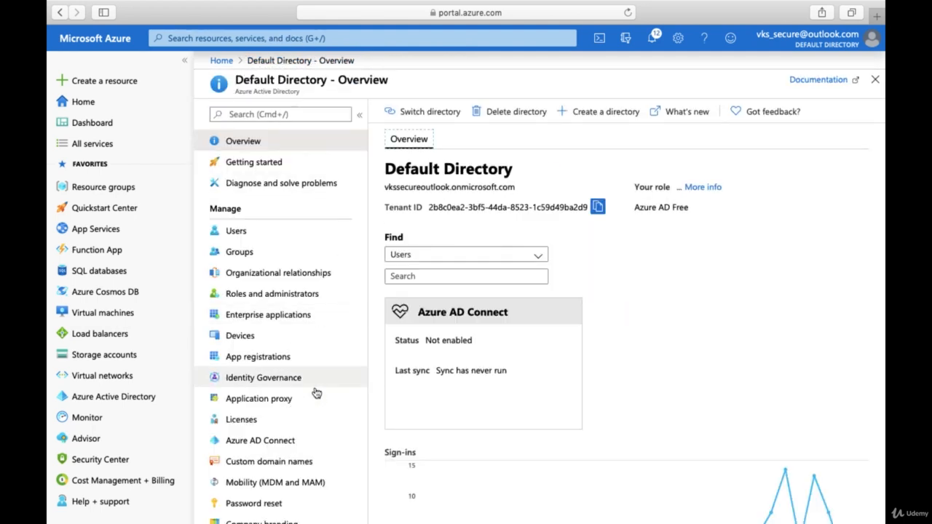
click(264, 233)
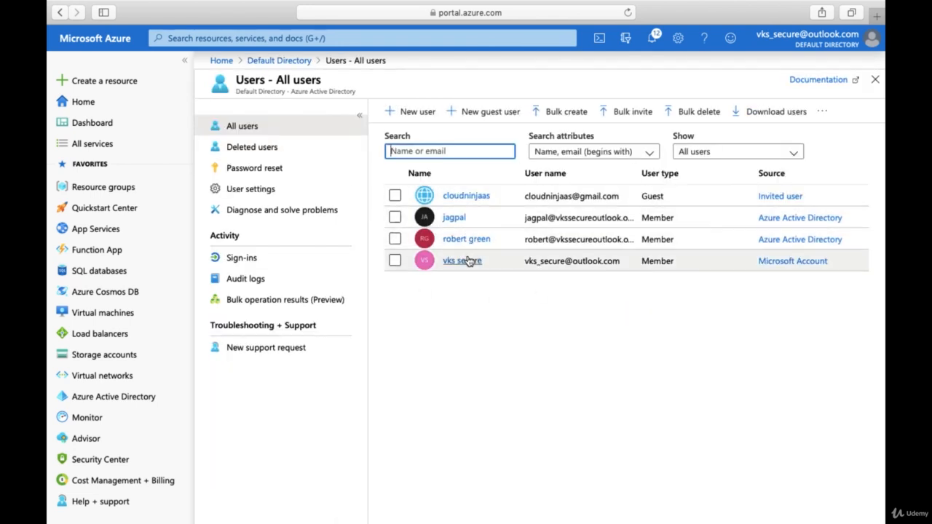
click(459, 247)
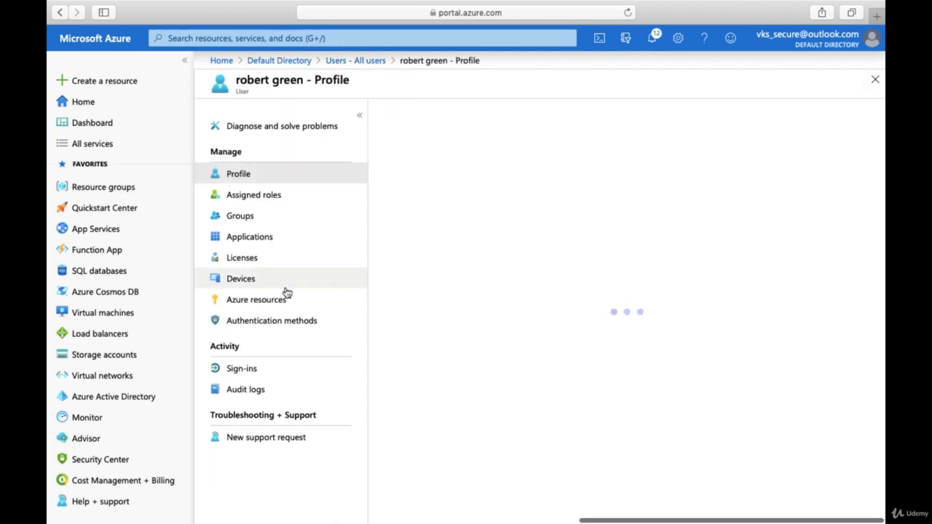
click(243, 390)
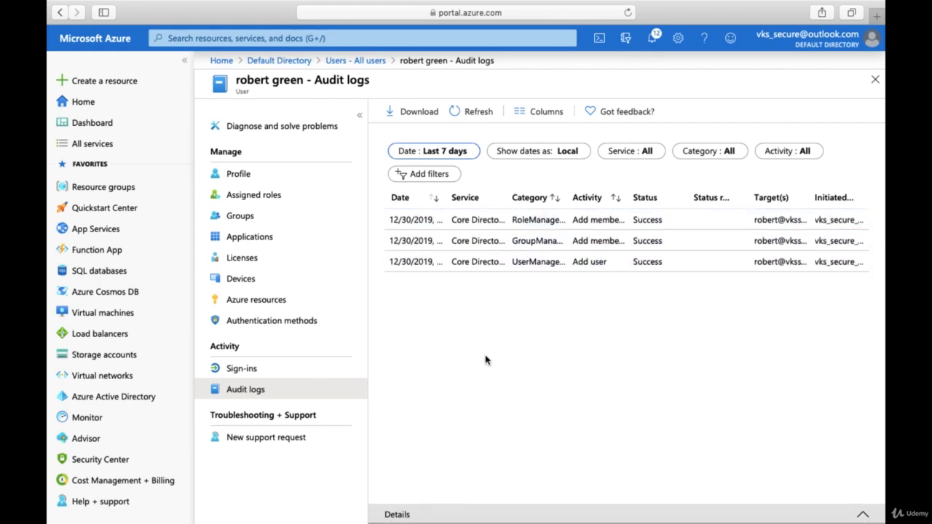
click(358, 61)
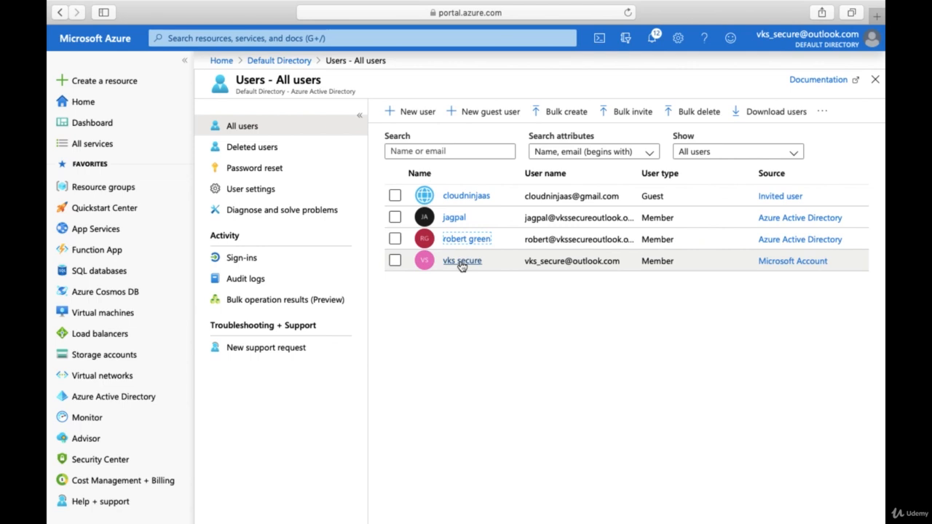
click(463, 196)
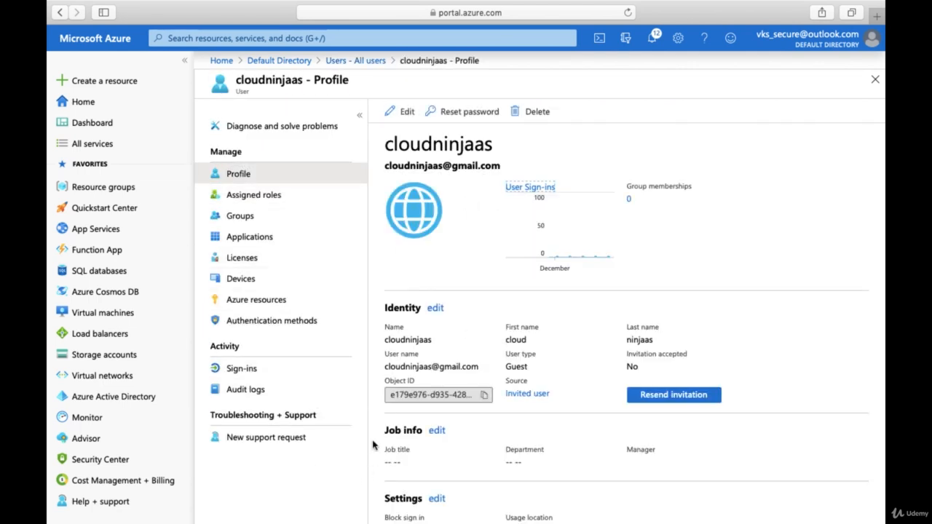
scroll(601, 479, down, 5)
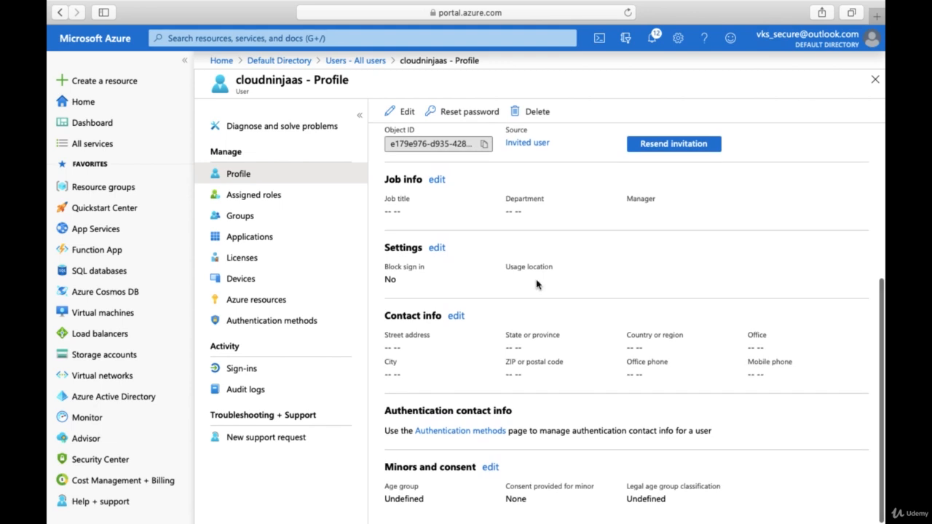
scroll(539, 284, up, 5)
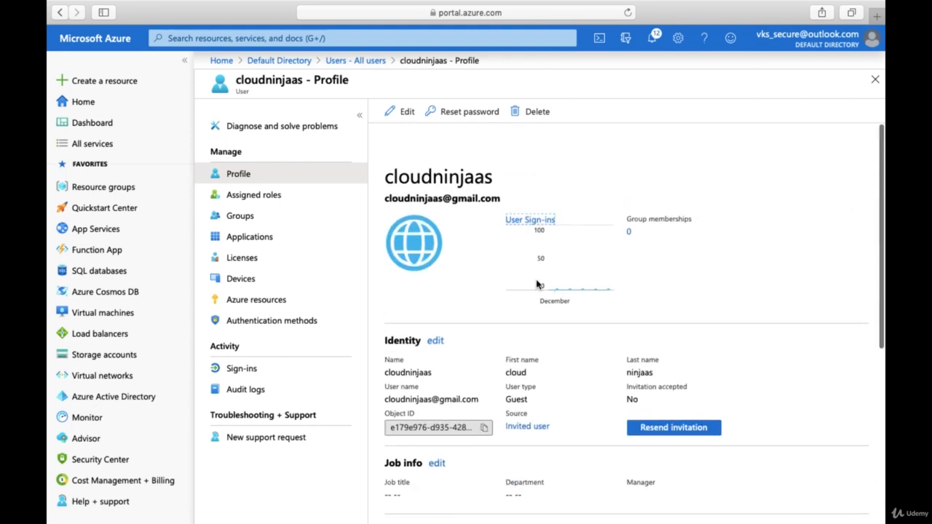
click(355, 60)
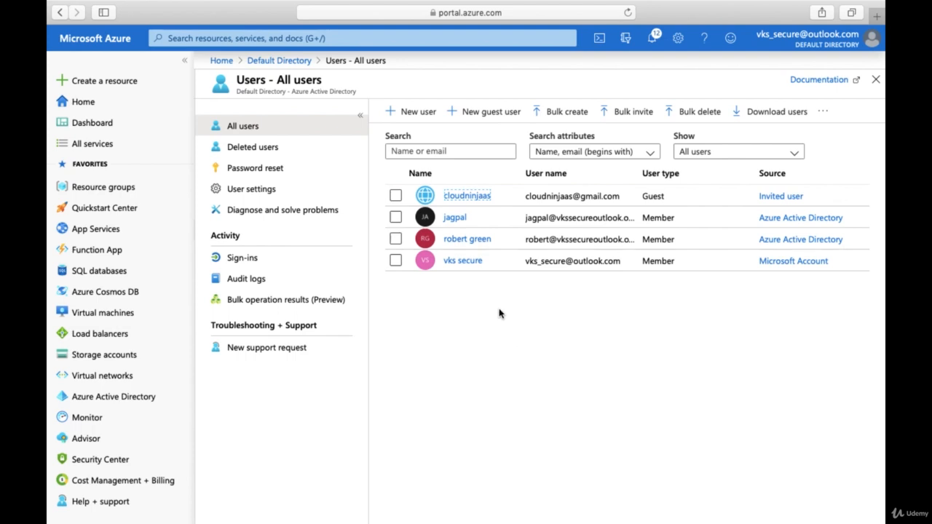
- Open the Default Directory overview and scroll through its tenant details and Sign-ins chart
click(275, 64)
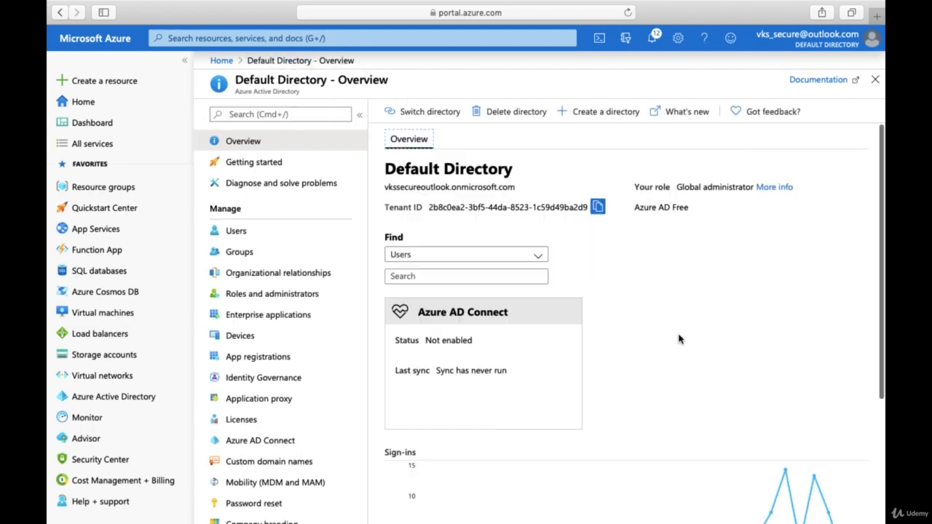
scroll(679, 338, down, 3)
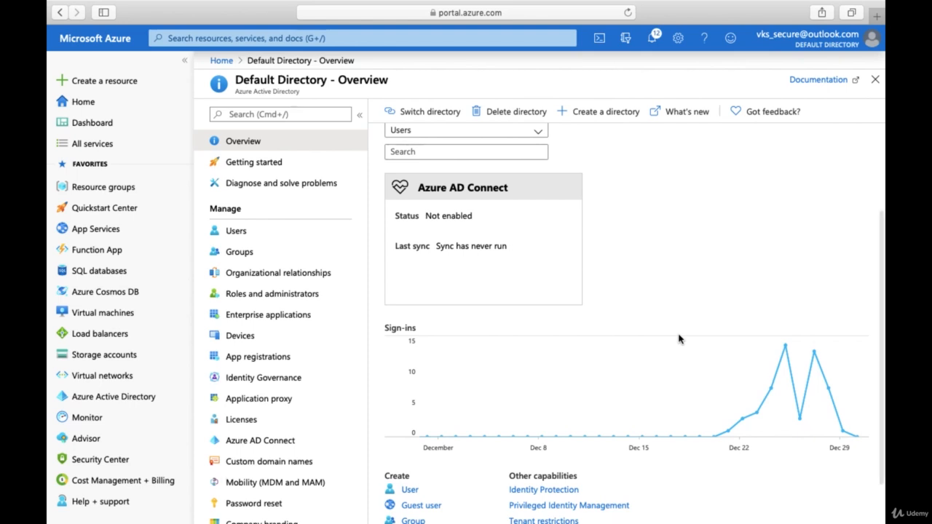
scroll(679, 338, up, 3)
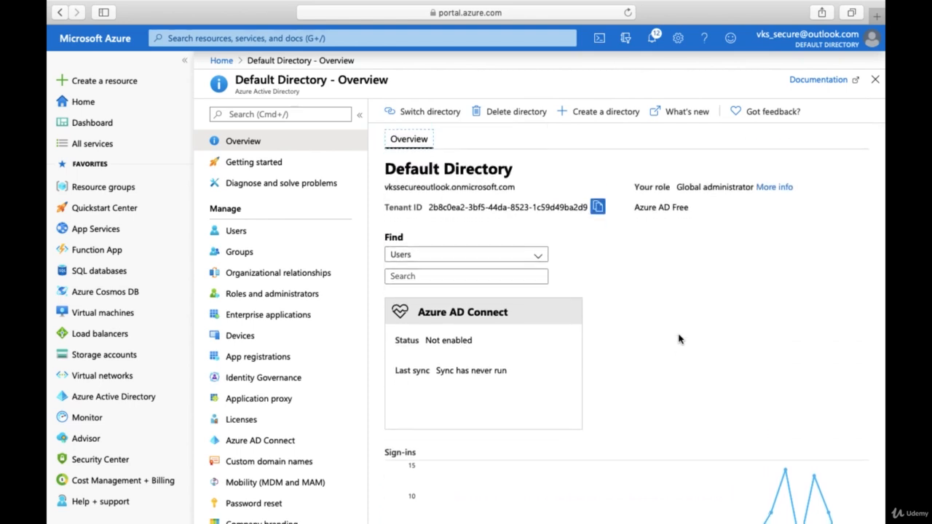